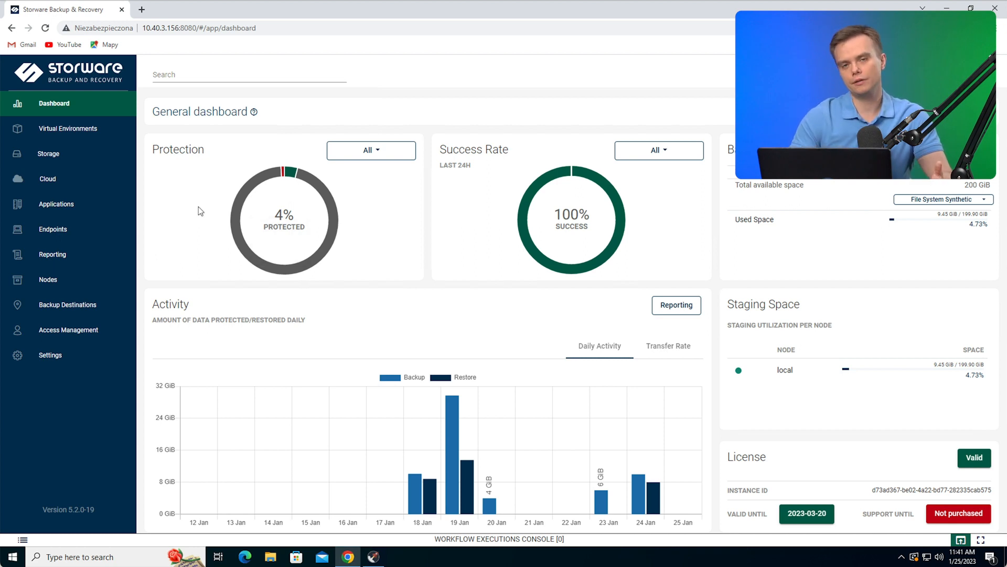
# Open the form for adding a new hypervisor in the virtual environments infrastructure
pyautogui.click(35, 128)
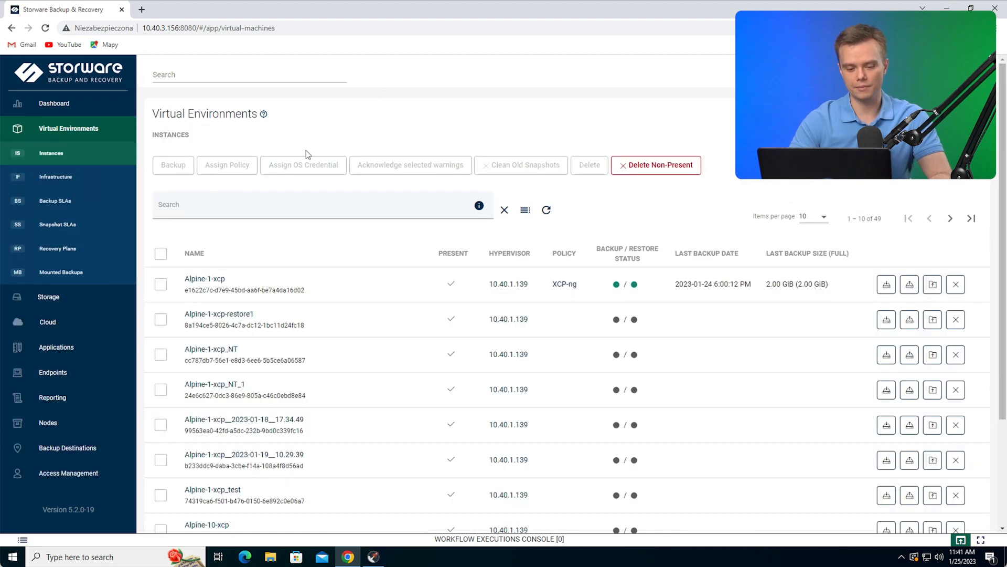
pyautogui.click(49, 178)
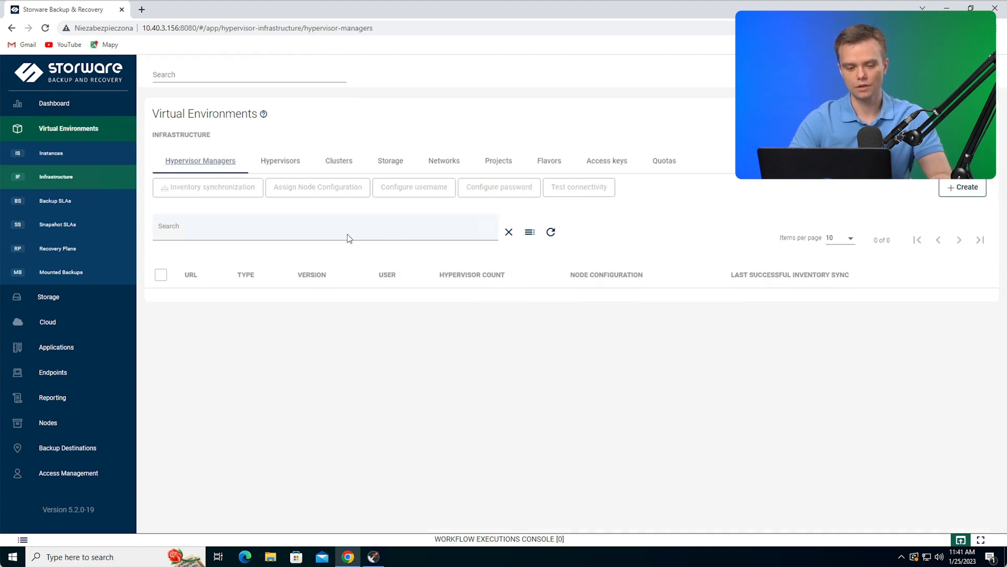
pyautogui.click(277, 161)
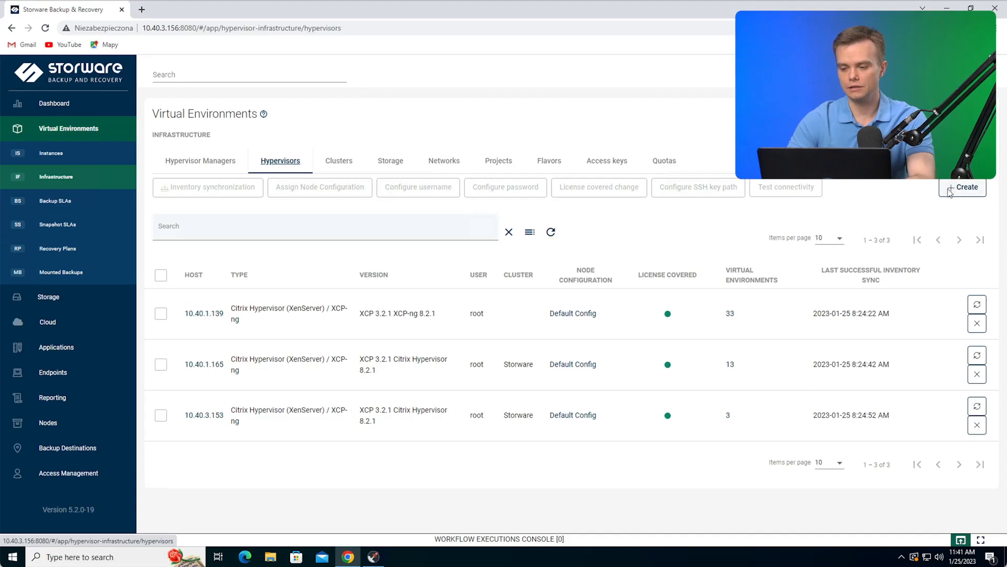
pyautogui.click(949, 191)
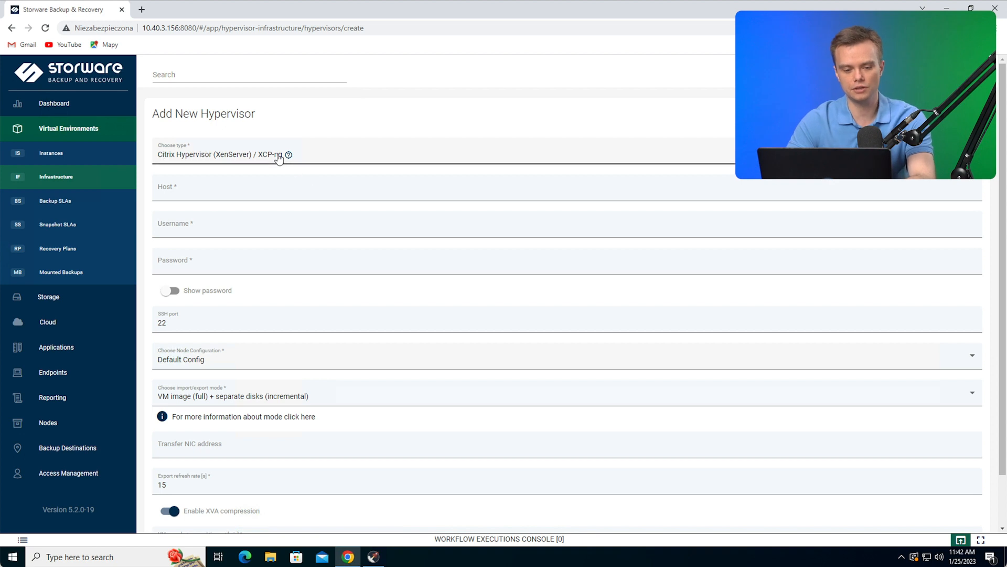
# Review the host and credential fields, and choose the import/export mode Separate disks (full/incremental) + Changed Block Tracking (incremental)
pyautogui.click(197, 188)
pyautogui.click(201, 227)
pyautogui.click(202, 264)
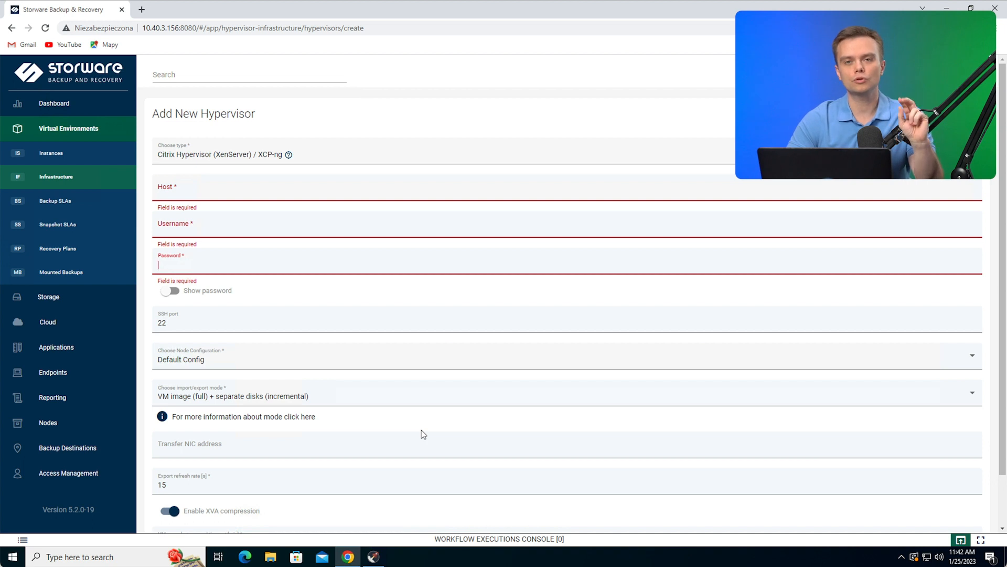
pyautogui.click(224, 396)
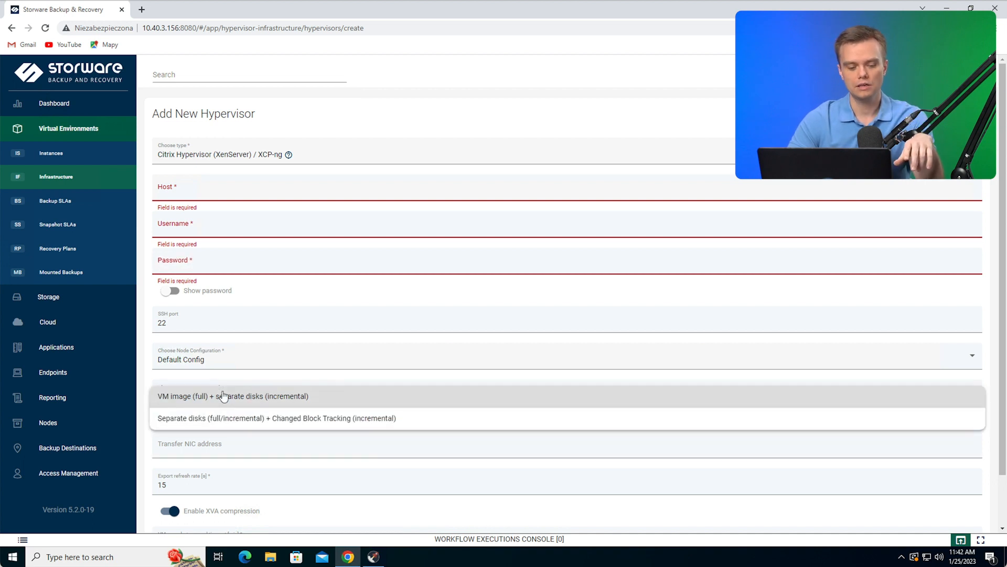
pyautogui.click(343, 418)
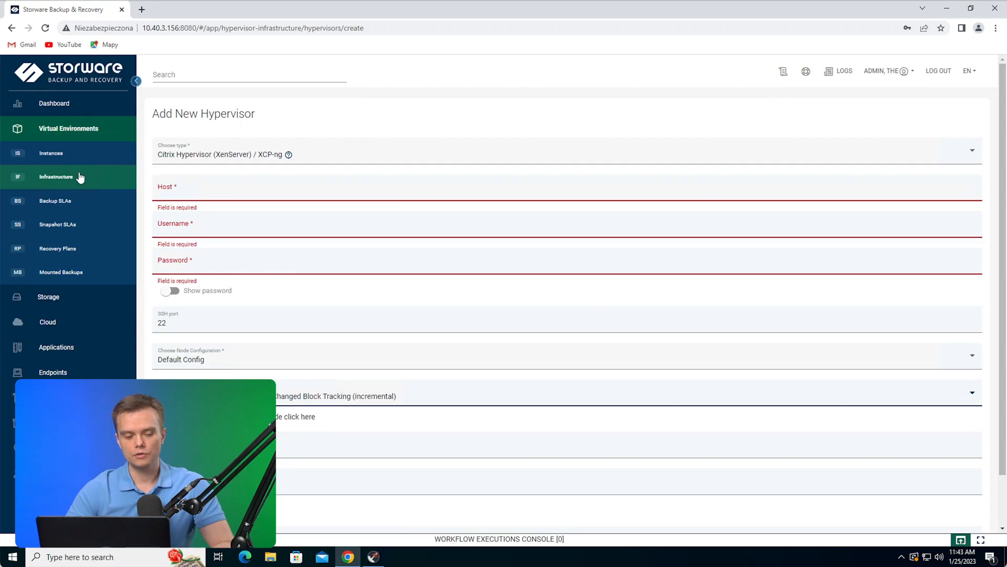
# Run inventory synchronization for hypervisor 10.40.1.139 and check its task in the workflow executions console
pyautogui.click(60, 170)
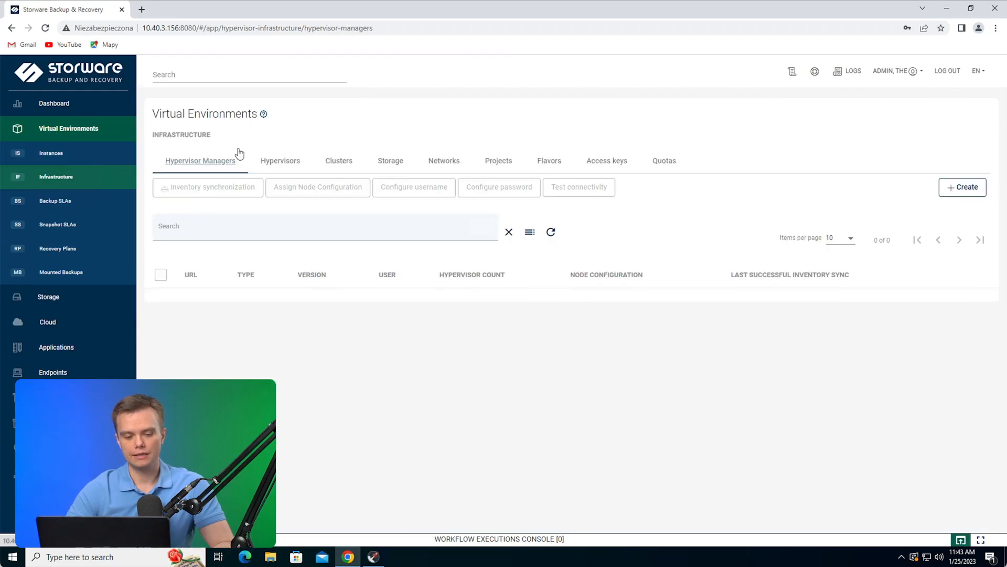
pyautogui.click(296, 159)
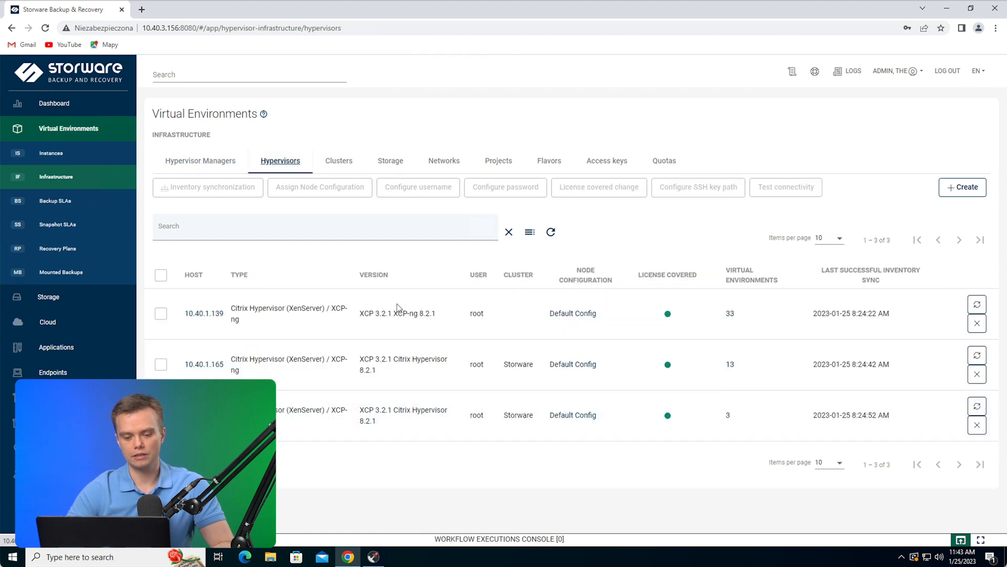
pyautogui.click(977, 304)
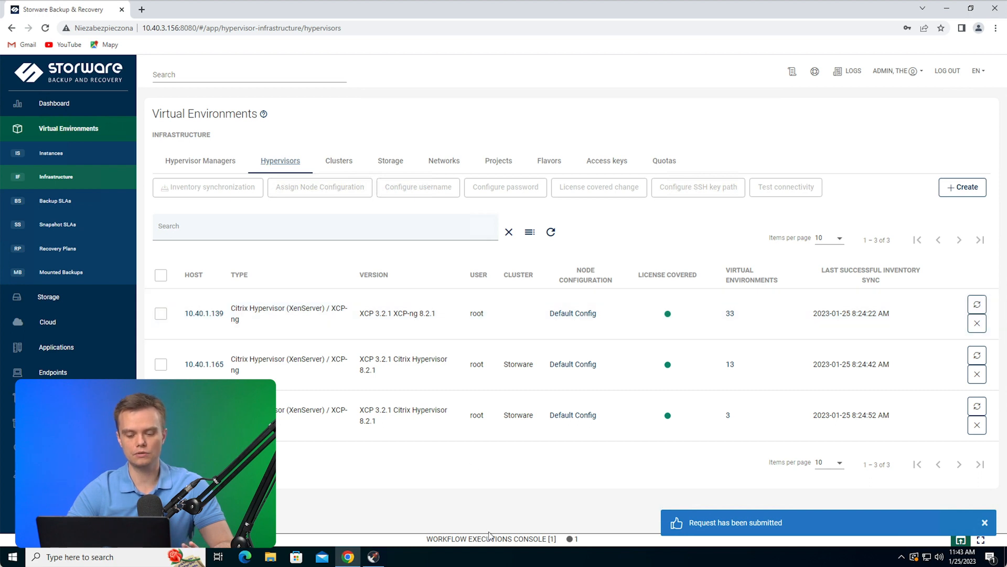
pyautogui.click(404, 539)
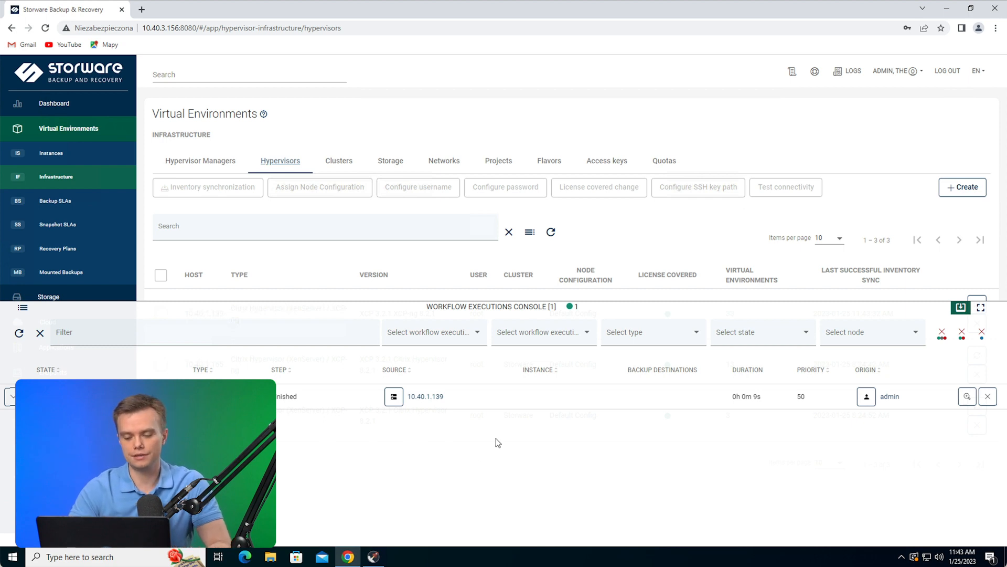
pyautogui.click(501, 307)
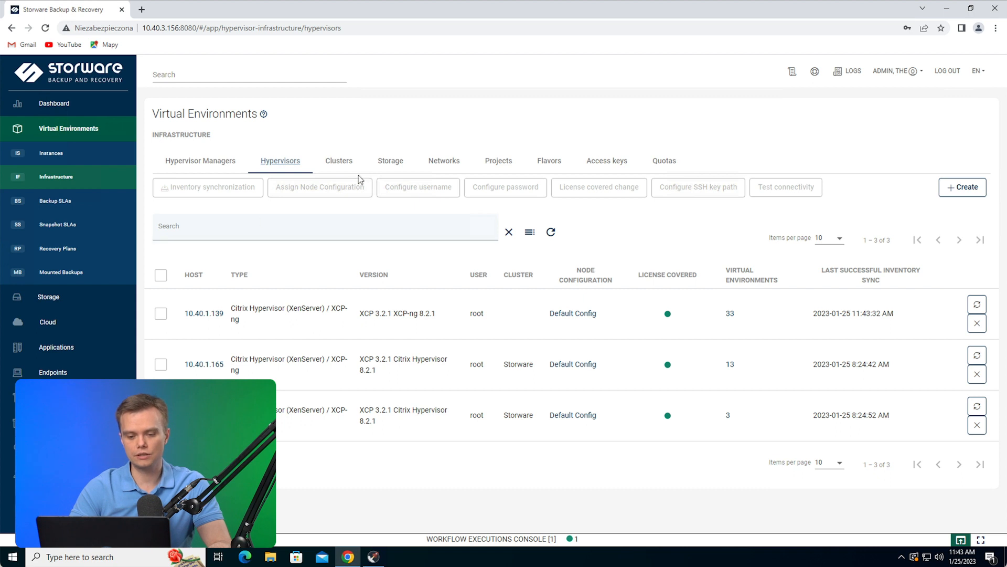
# Review the infrastructure's storage, networks and clusters, and the list of virtual machine instances
pyautogui.click(381, 164)
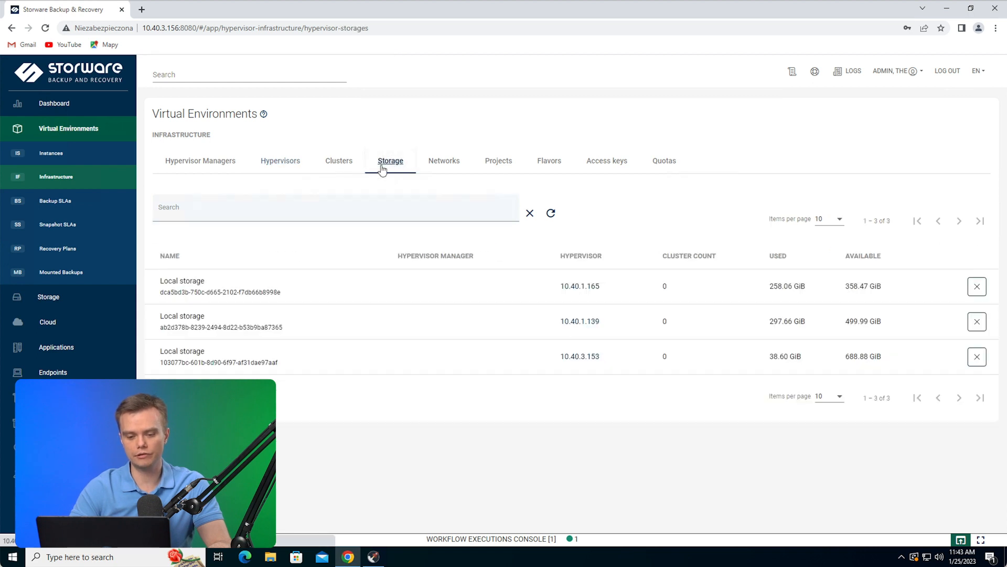
pyautogui.click(441, 166)
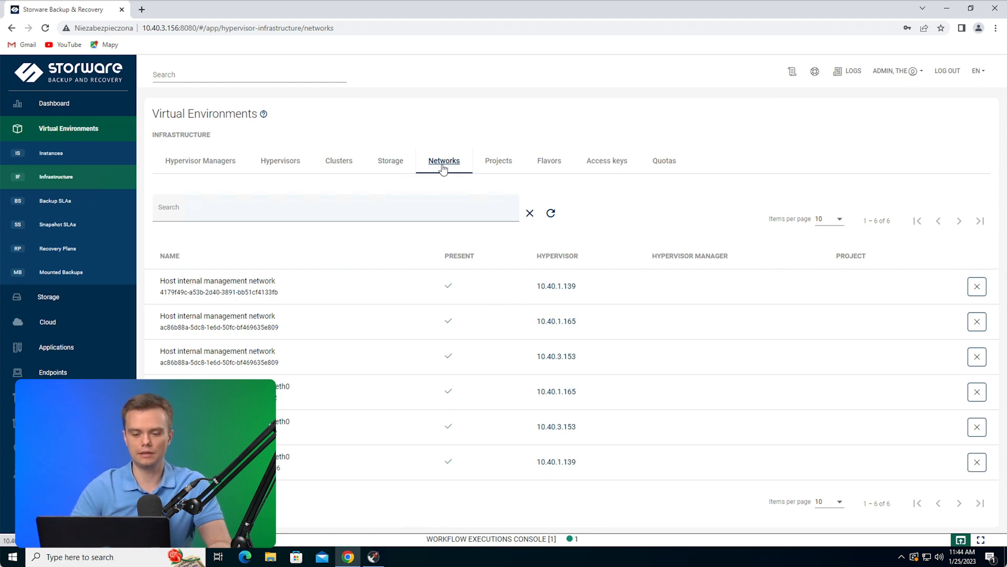
pyautogui.click(334, 168)
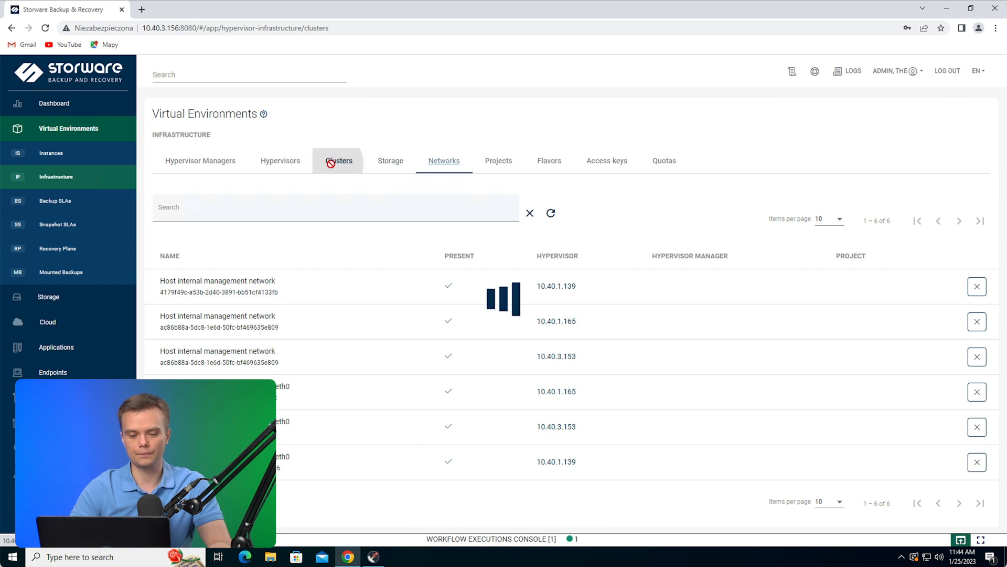
pyautogui.click(43, 153)
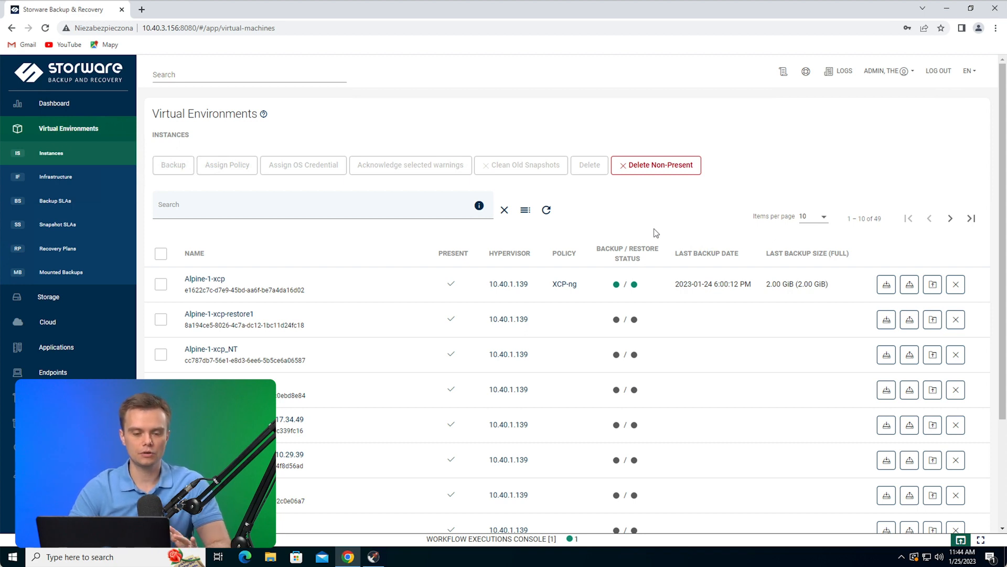
# Open the configuration wizard from the dashboard and view its Source stage
pyautogui.click(63, 105)
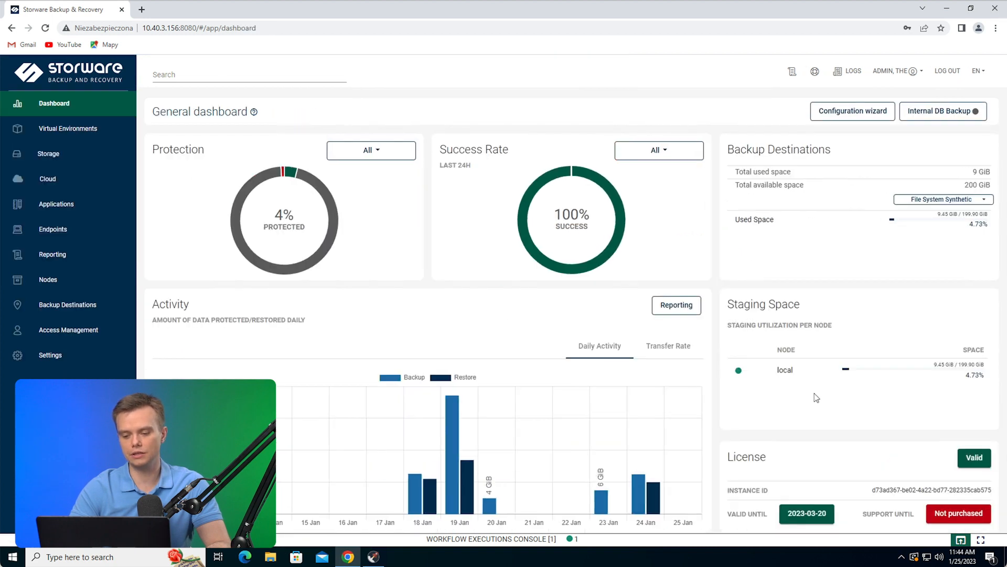
pyautogui.click(830, 114)
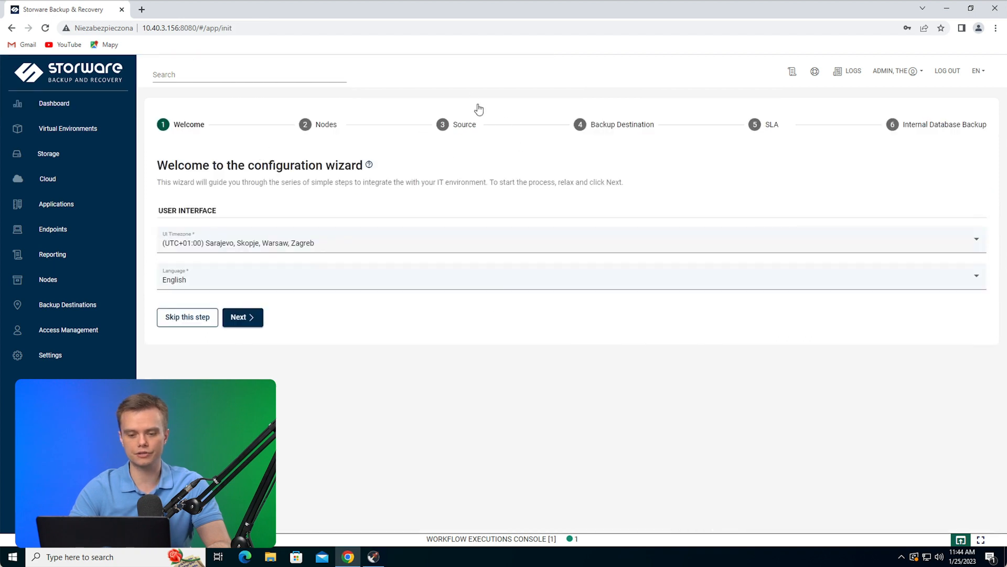
pyautogui.click(454, 115)
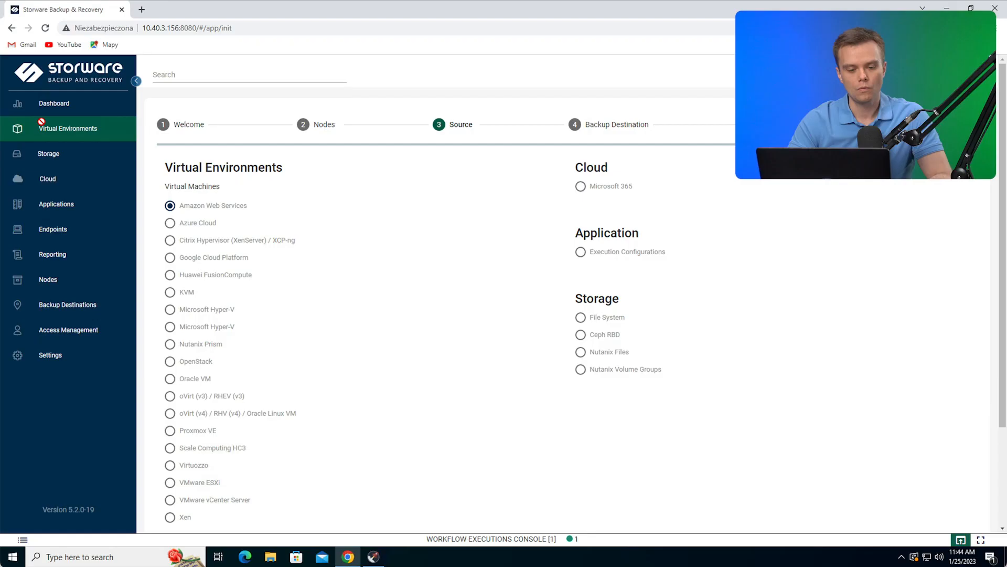
# Start creating a new backup SLA policy for virtual environments
pyautogui.click(43, 128)
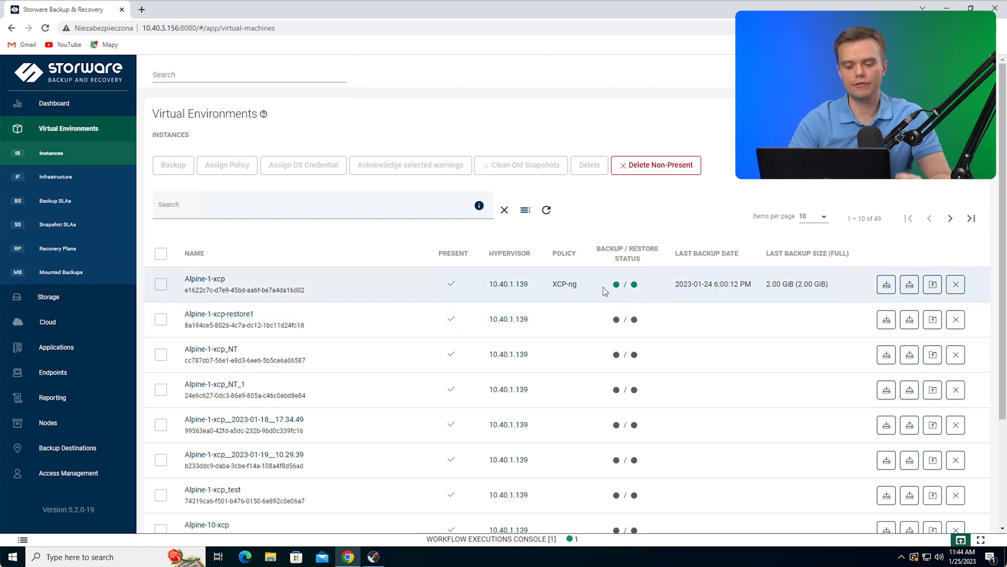
pyautogui.click(42, 204)
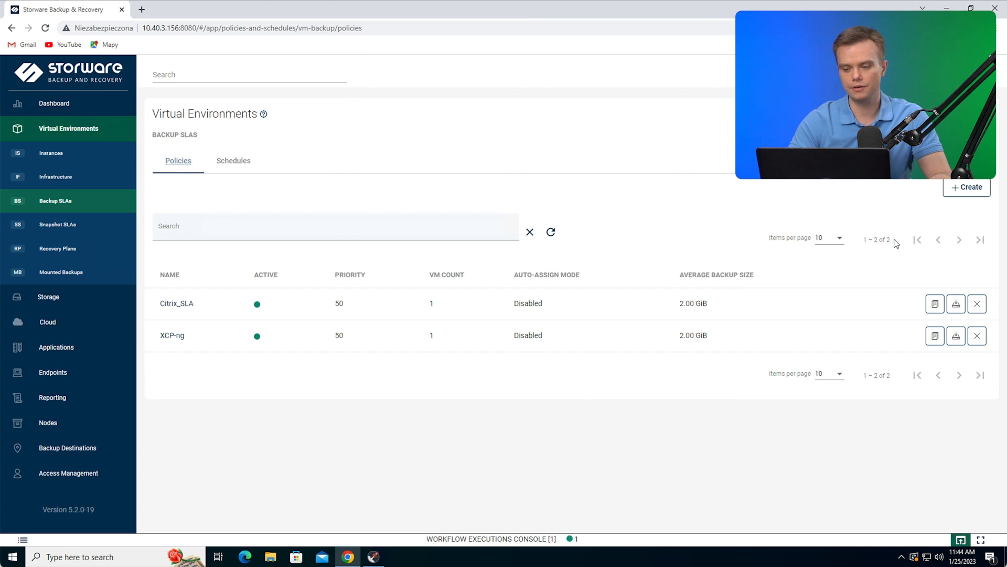
pyautogui.click(956, 187)
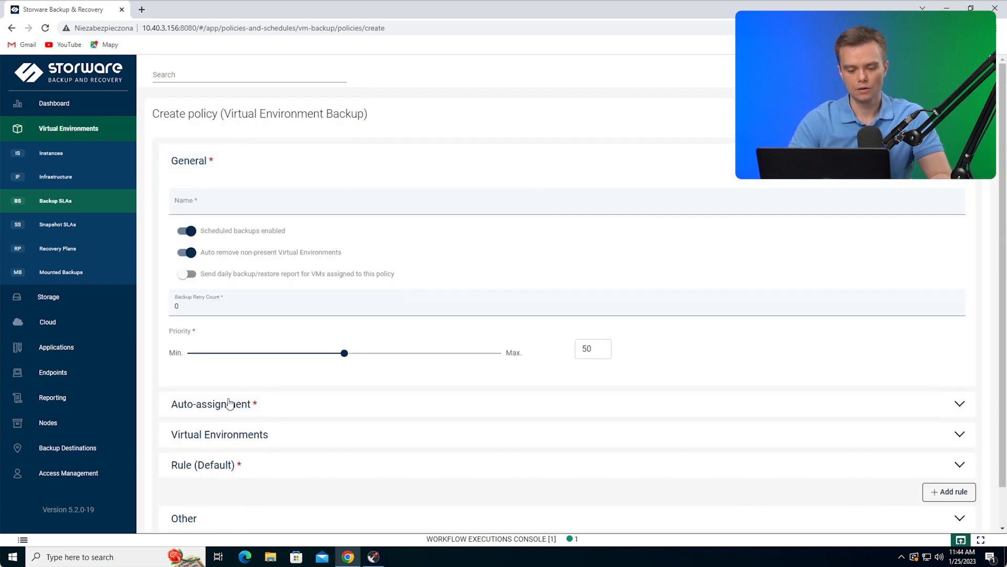
# Look over the virtual environments that can be assigned to the new policy, and collapse that section again
pyautogui.click(216, 436)
pyautogui.scroll(-2, 216, 437)
pyautogui.scroll(-3, 216, 437)
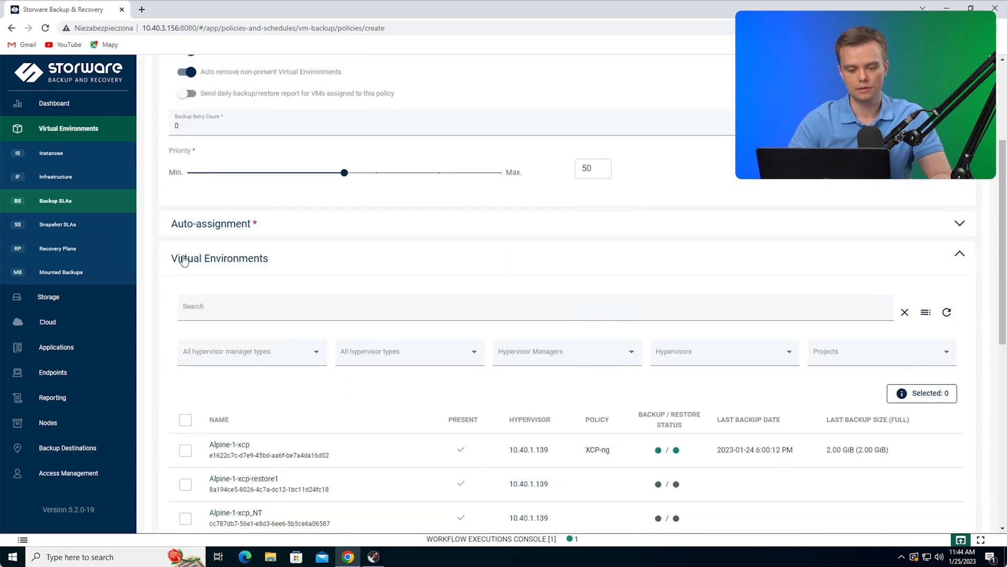
pyautogui.click(212, 258)
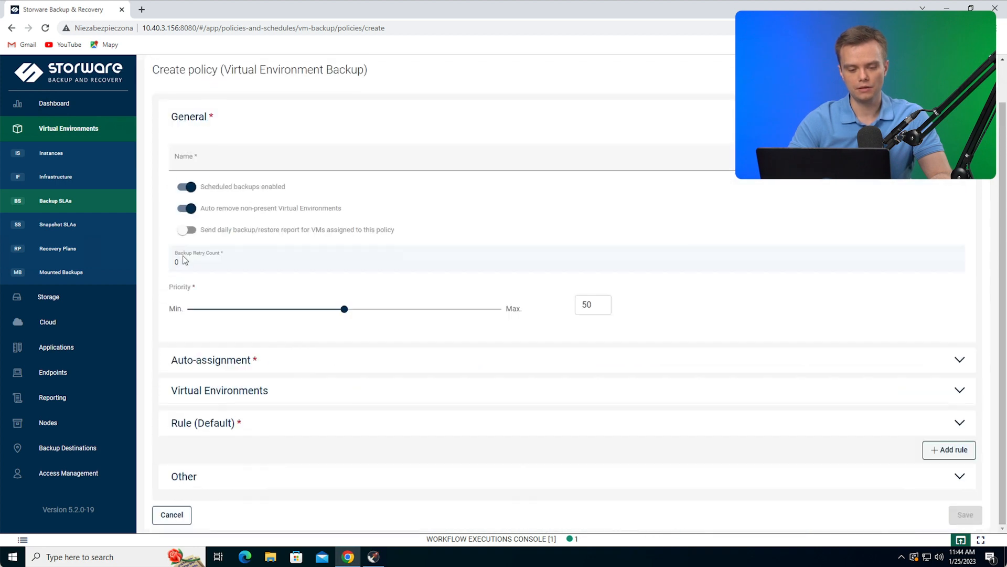
# Review the default rule's primary destination, retention and schedules, and enable the secondary backup destination
pyautogui.click(198, 425)
pyautogui.scroll(-1, 317, 419)
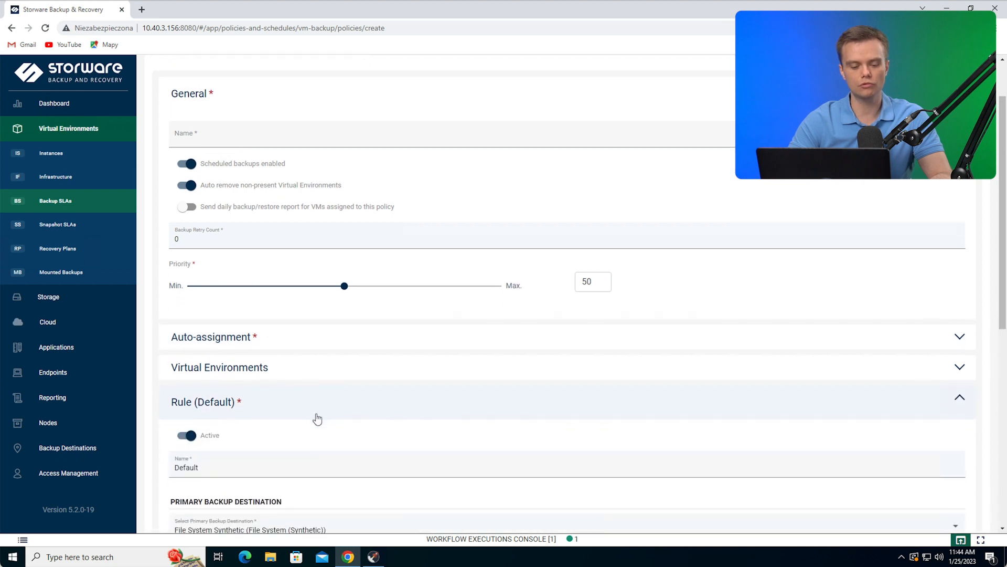
pyautogui.scroll(-4, 317, 418)
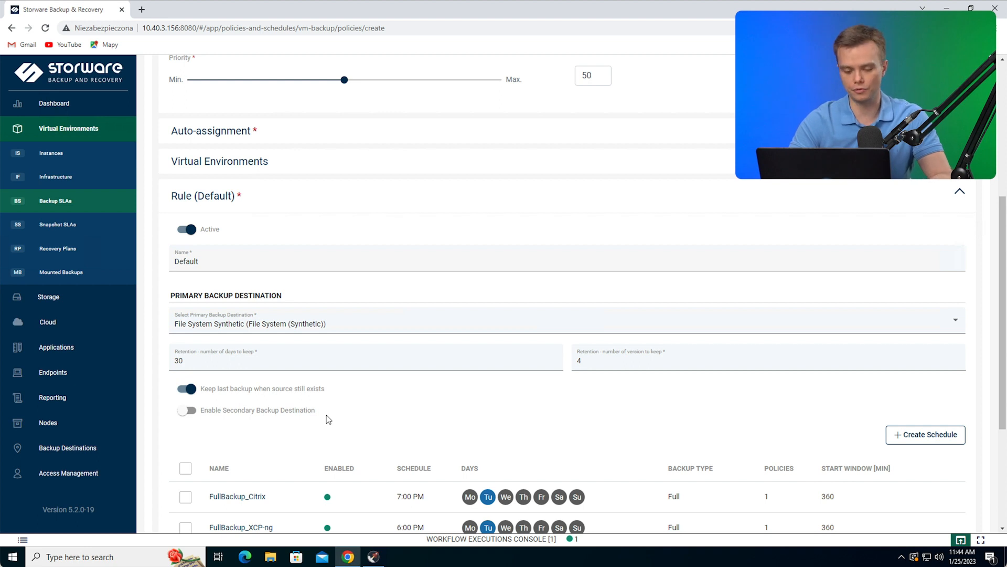
pyautogui.scroll(-2, 561, 399)
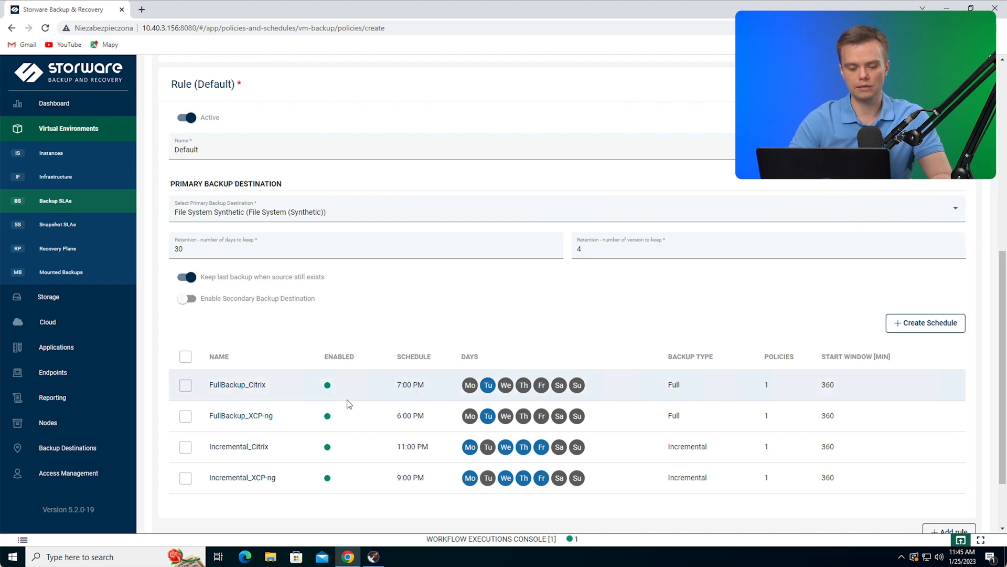
pyautogui.moveTo(297, 419)
pyautogui.mouseDown()
pyautogui.moveTo(229, 414)
pyautogui.moveTo(315, 419)
pyautogui.mouseUp()
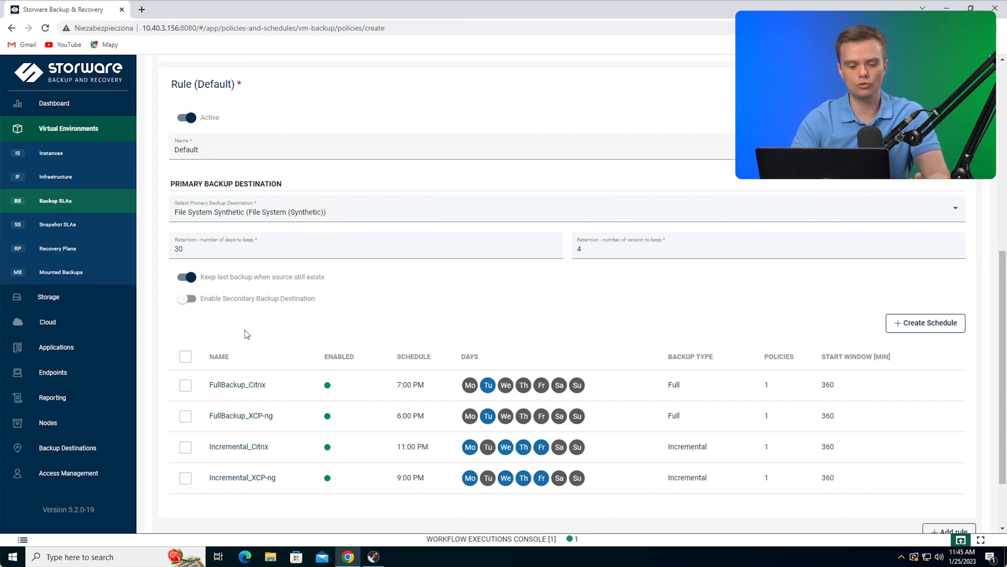
pyautogui.click(187, 300)
pyautogui.click(186, 302)
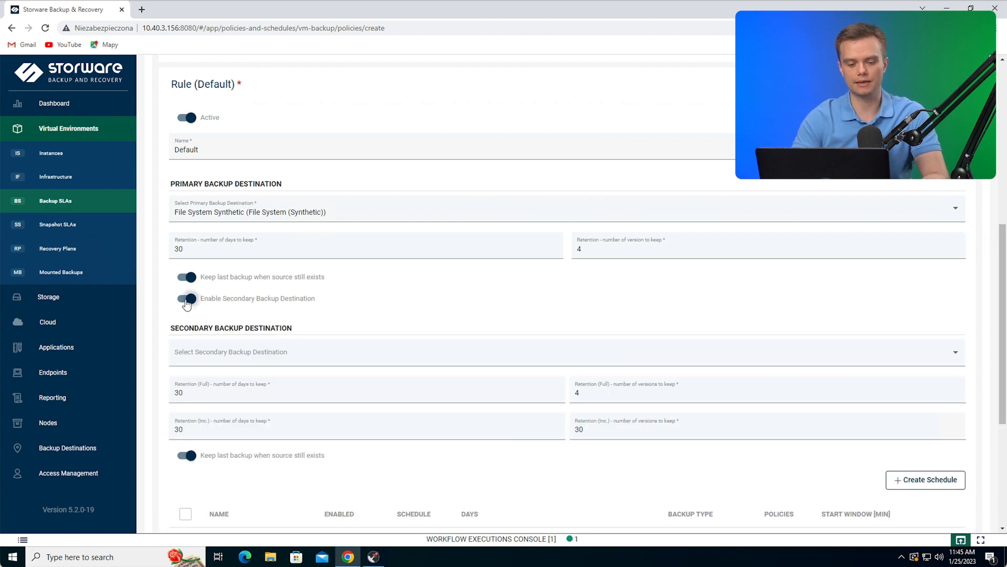
# Expand the new policy's Auto-assignment section and look over its rules and available auto-assign modes, keeping the mode Disabled
pyautogui.scroll(3, 444, 299)
pyautogui.scroll(2, 445, 299)
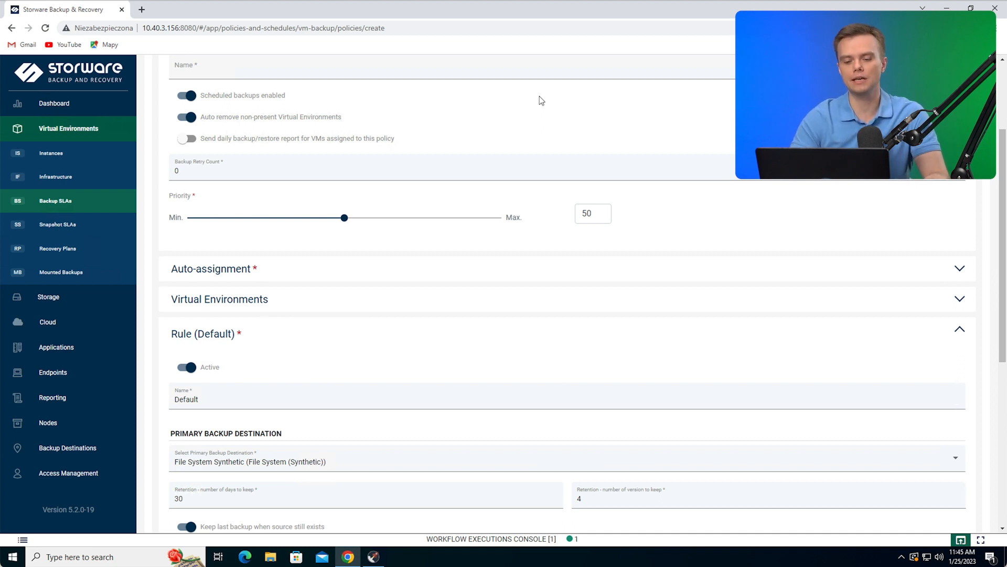
pyautogui.scroll(3, 539, 96)
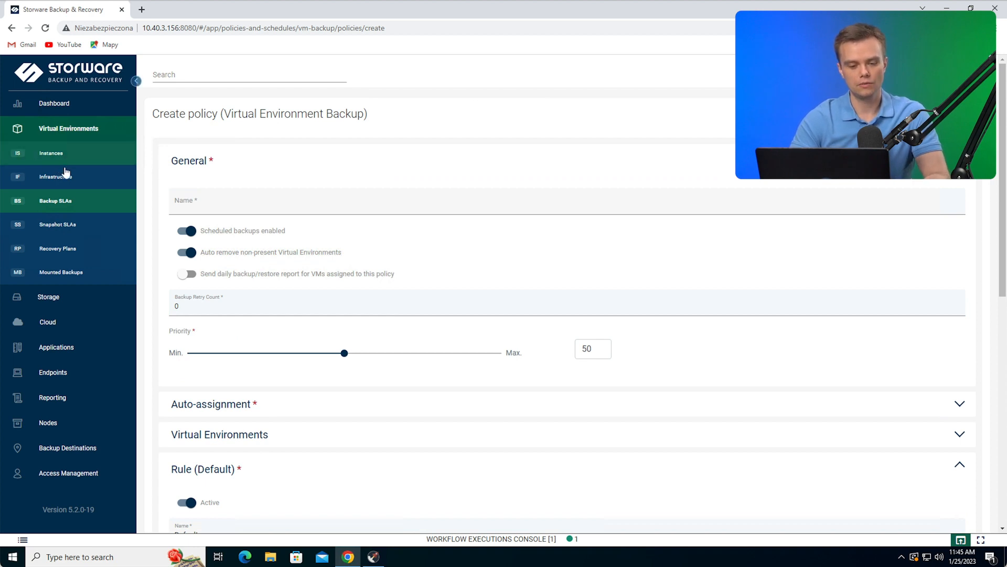
pyautogui.click(224, 409)
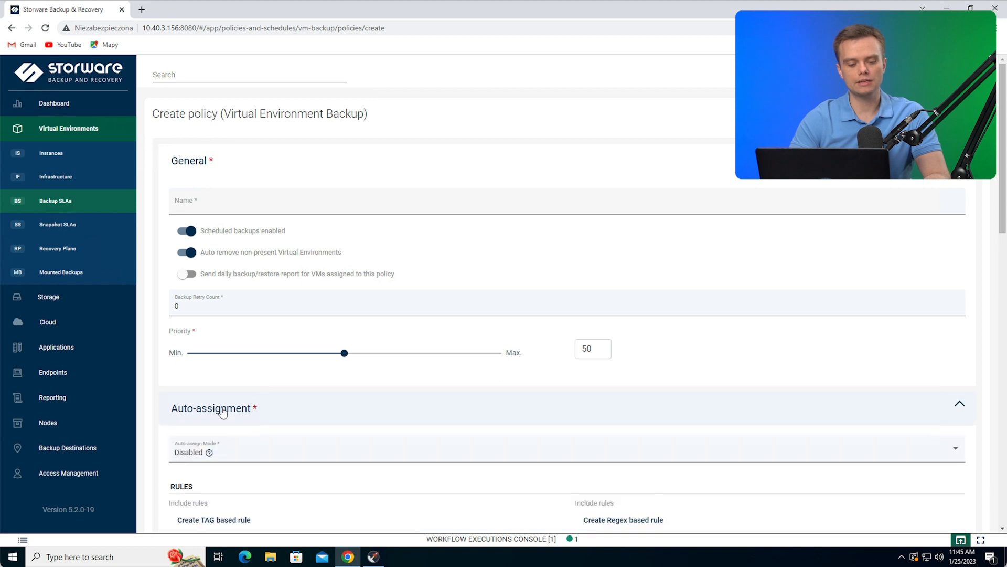
pyautogui.scroll(-1, 157, 403)
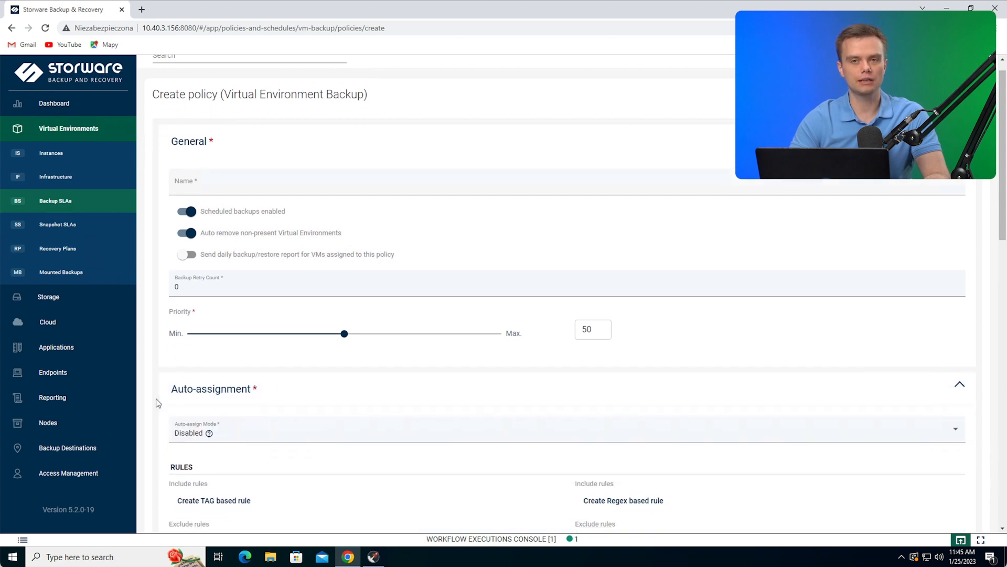
pyautogui.scroll(-1, 158, 403)
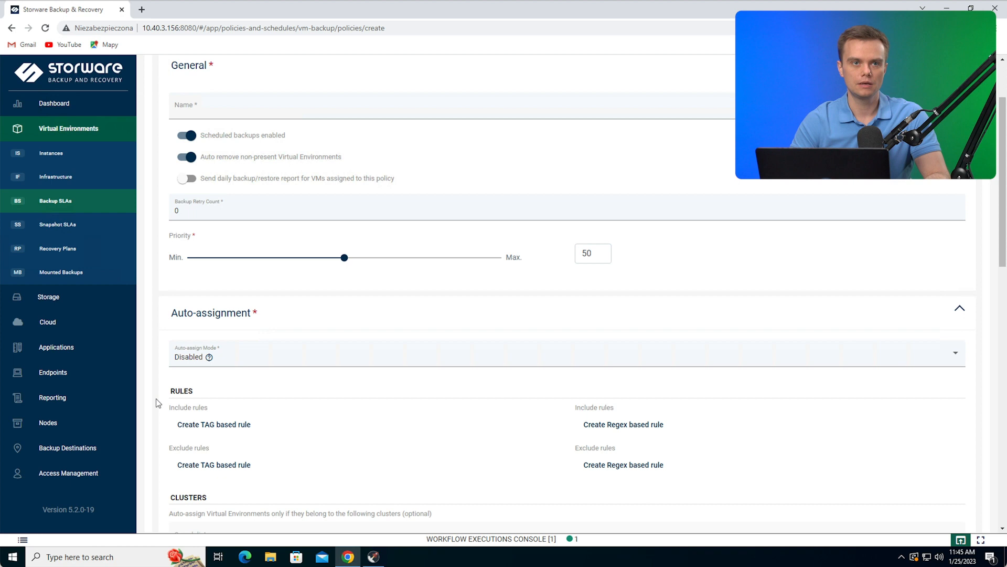
pyautogui.click(331, 360)
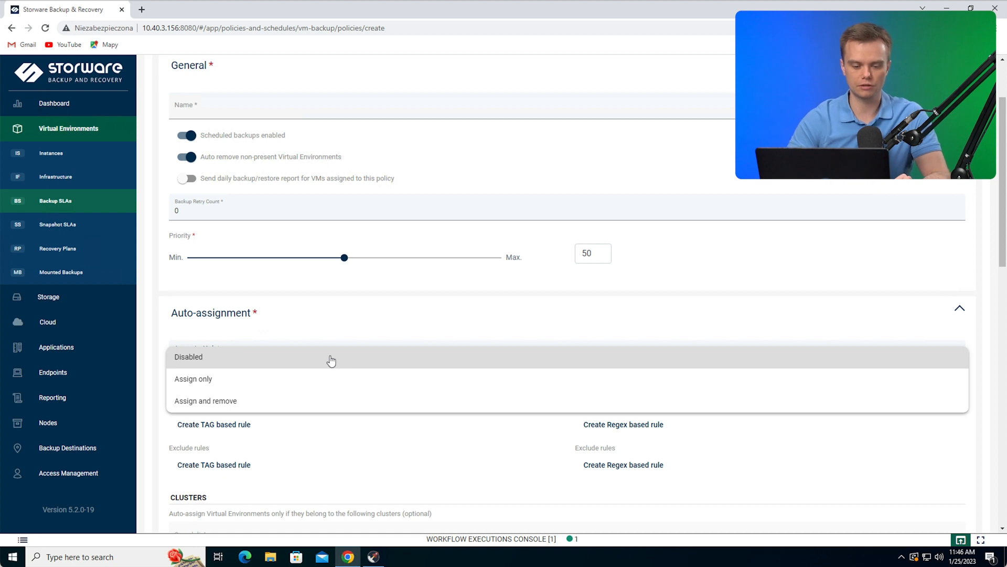
pyautogui.click(329, 330)
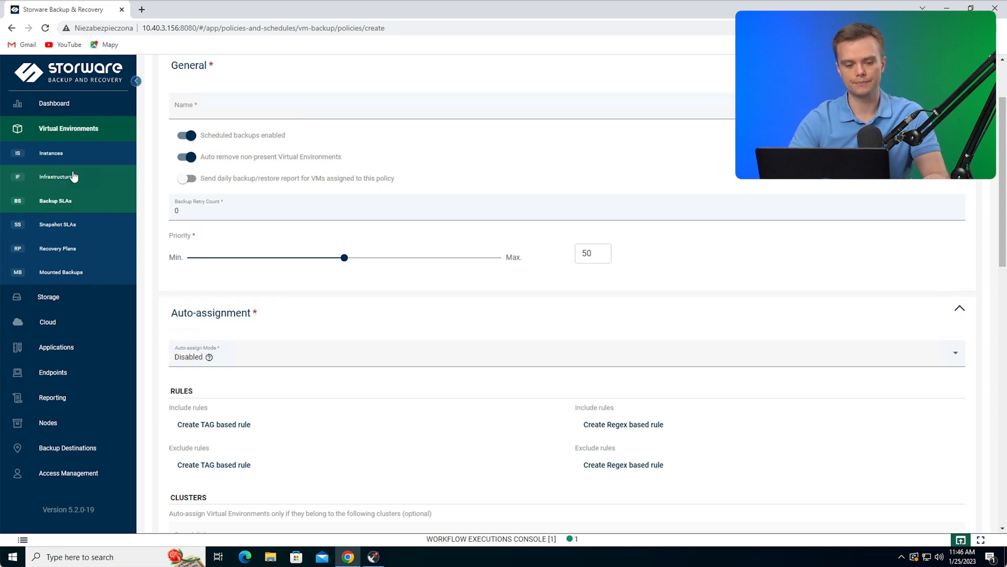
# Start an Incremental backup of the Alpine-1-xcp instance from the virtual environments list, with priority 50 and retry count 0
pyautogui.click(48, 157)
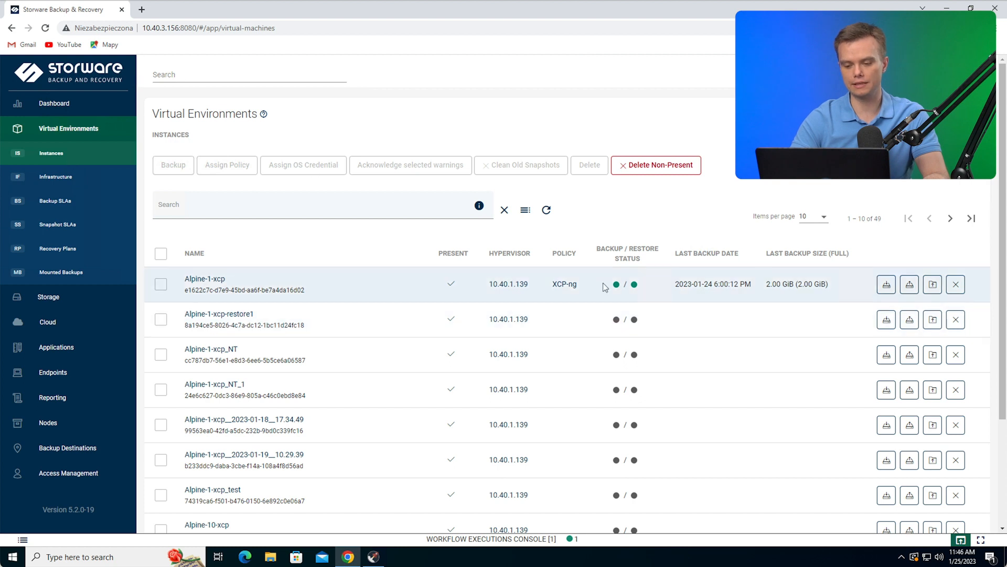
pyautogui.click(887, 286)
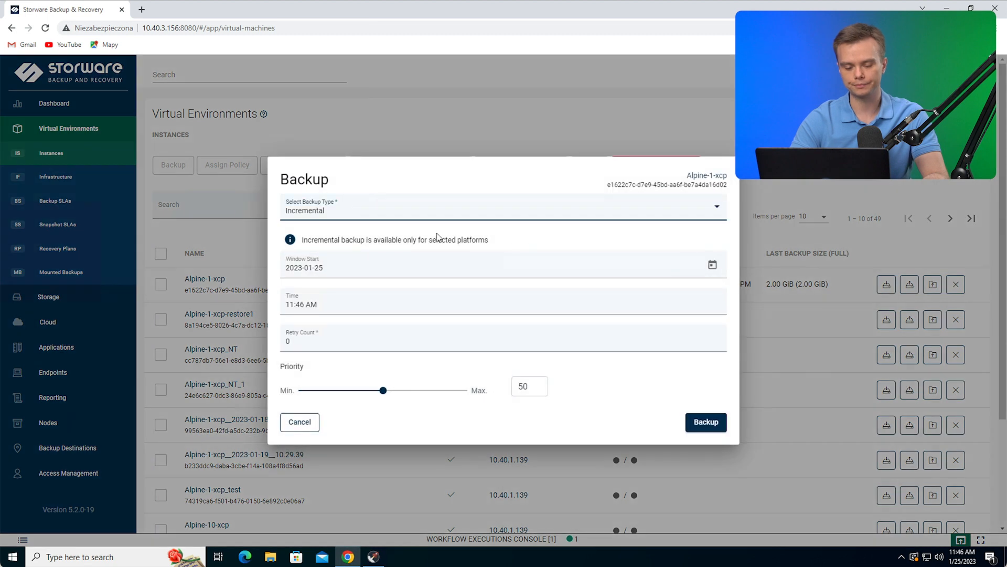
pyautogui.click(710, 425)
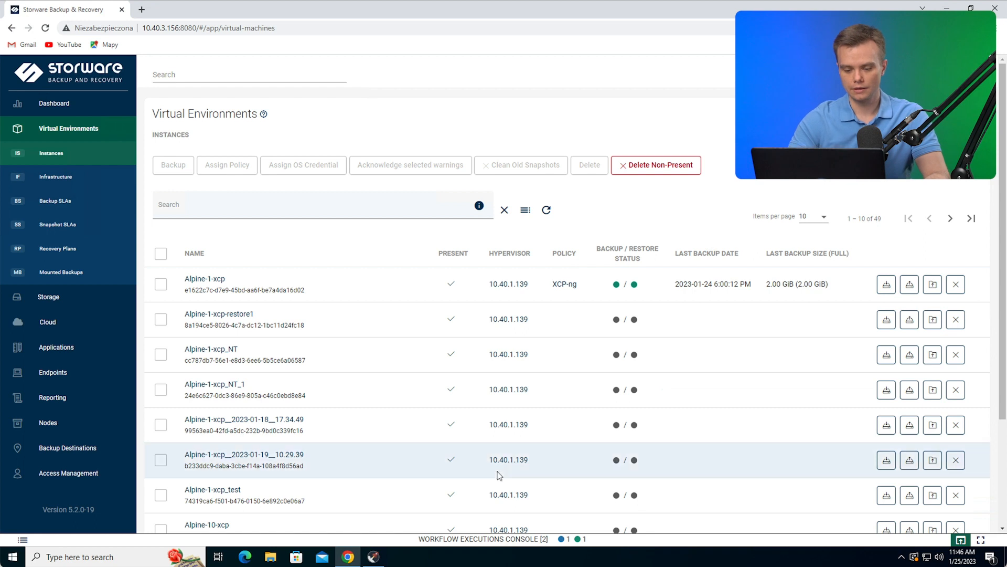
# Check the Alpine-1-xcp backup task and its subtasks in the workflow executions console, and close the console again
pyautogui.click(508, 536)
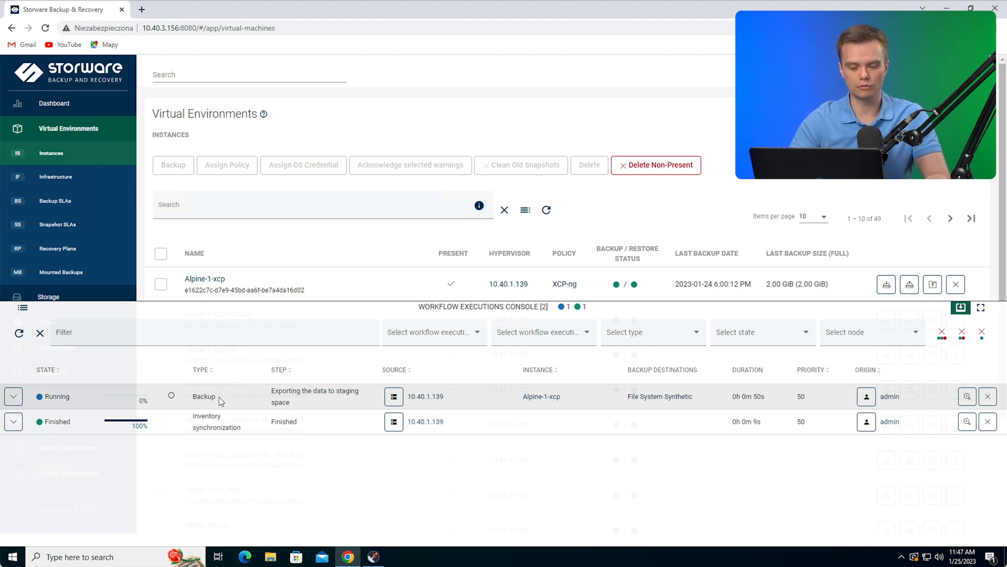
pyautogui.click(15, 400)
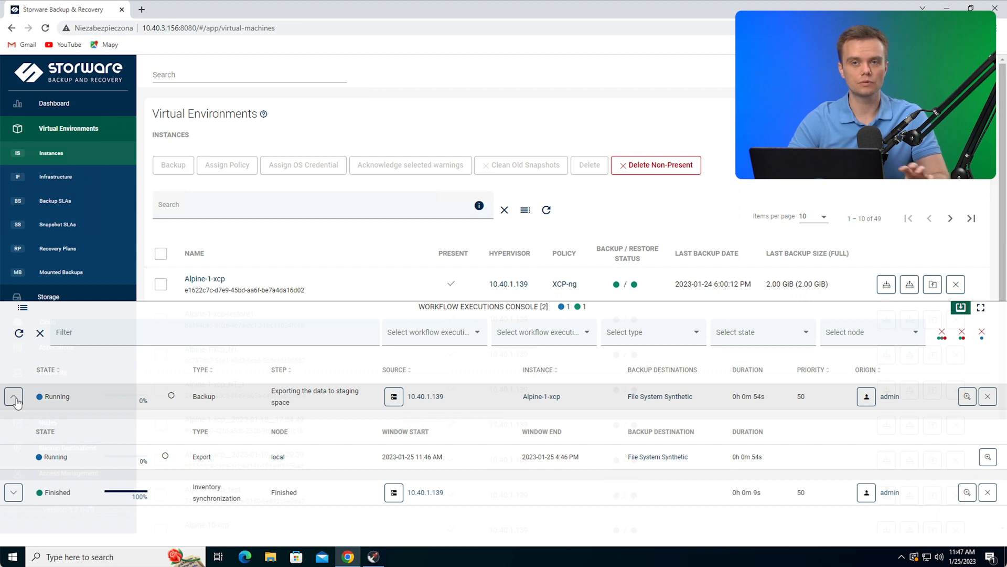
pyautogui.click(15, 400)
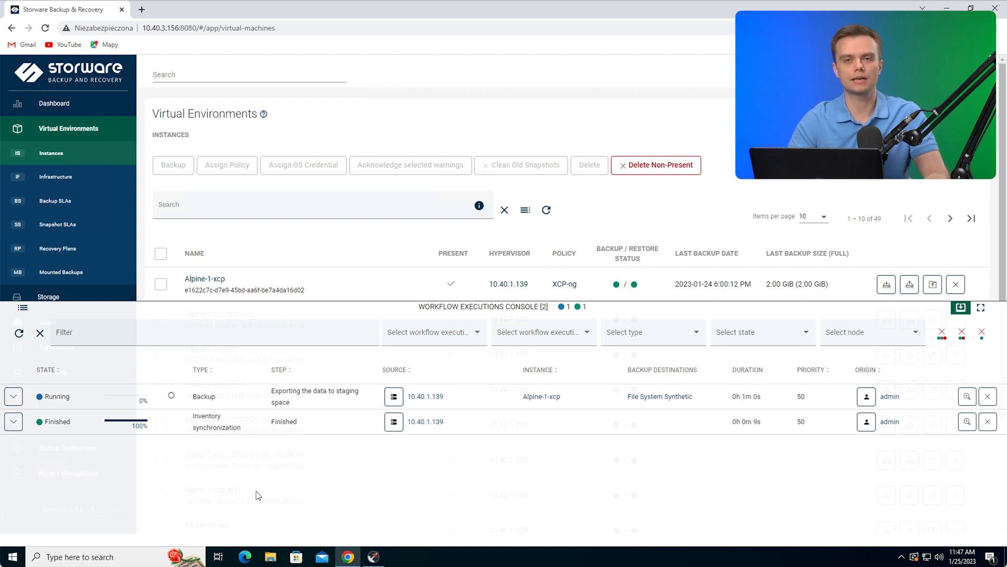
pyautogui.click(499, 307)
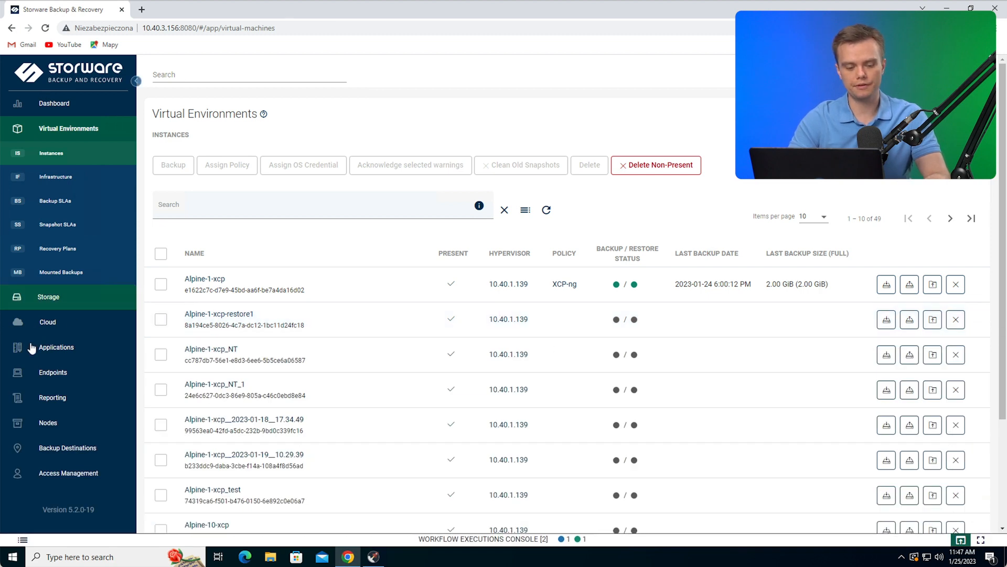
# Look over the file system backup destination types and open the creation form for isoLayer (Synthetic)
pyautogui.click(60, 450)
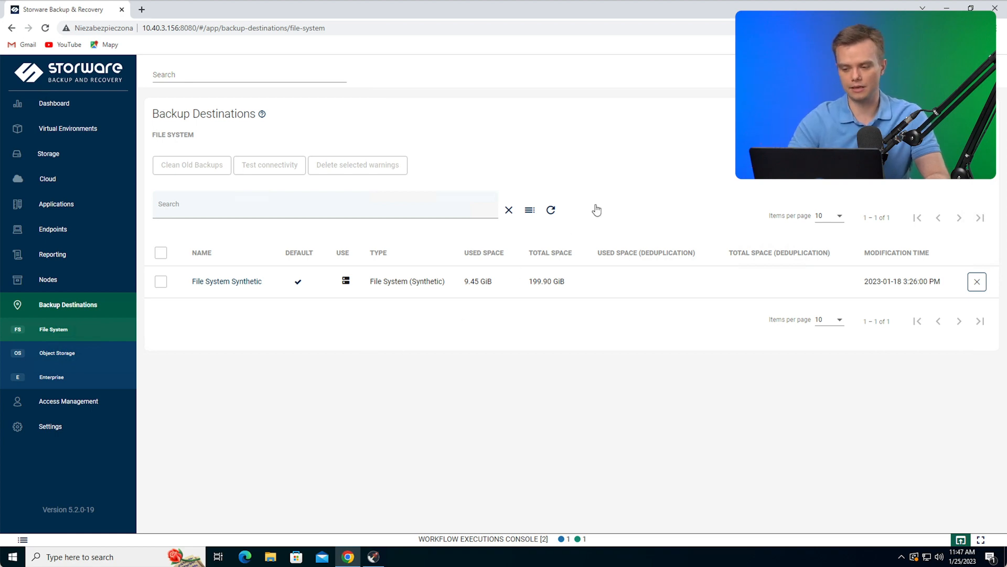
pyautogui.click(931, 166)
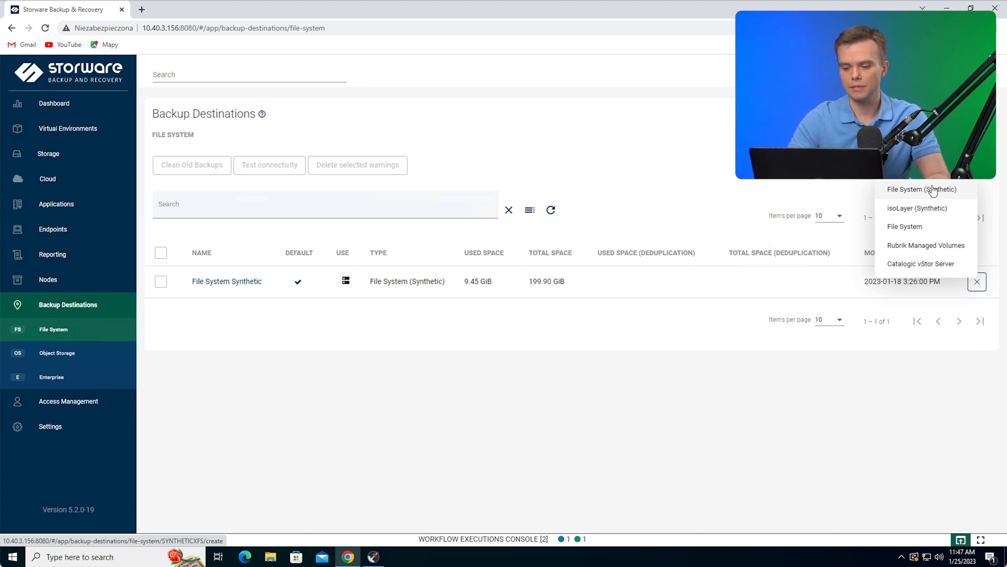
pyautogui.click(908, 212)
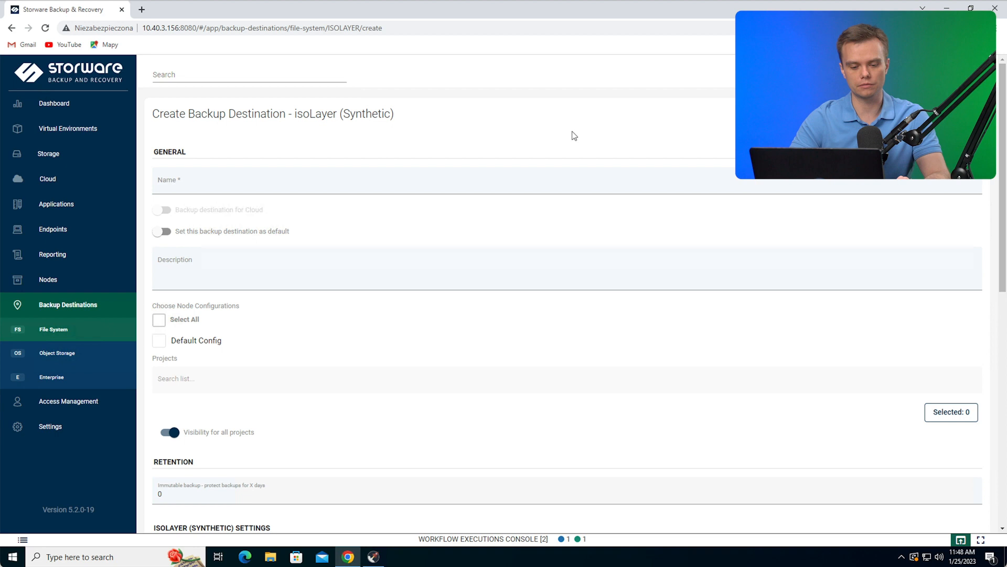
# View the object storage backup destination types that can be created, and close the list without choosing one
pyautogui.click(62, 353)
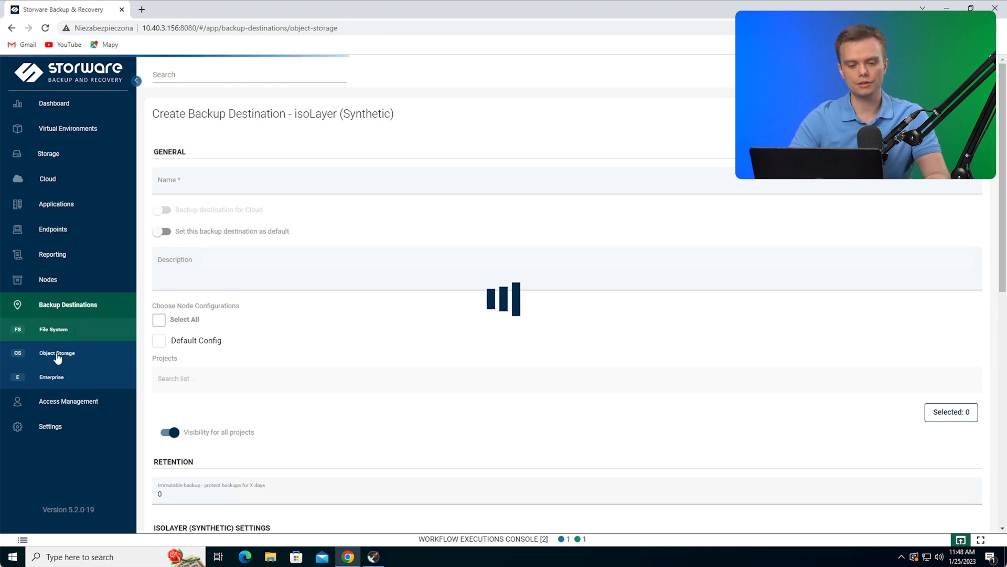
pyautogui.click(929, 166)
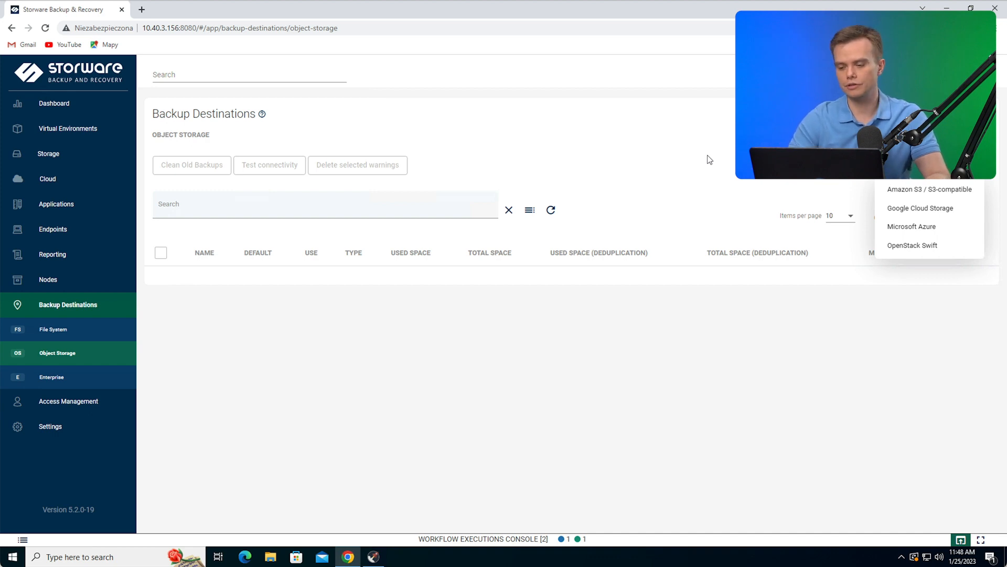
pyautogui.click(574, 141)
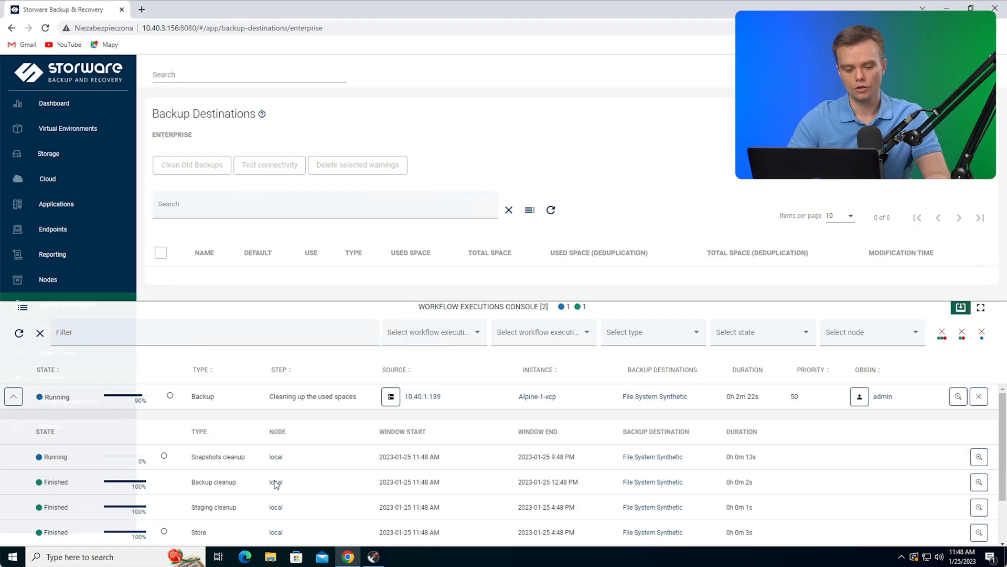
# Examine the Alpine-1-xcp backup's export, store and cleanup subtasks and their durations, and collapse the task and the workflow console
pyautogui.scroll(-3, 273, 487)
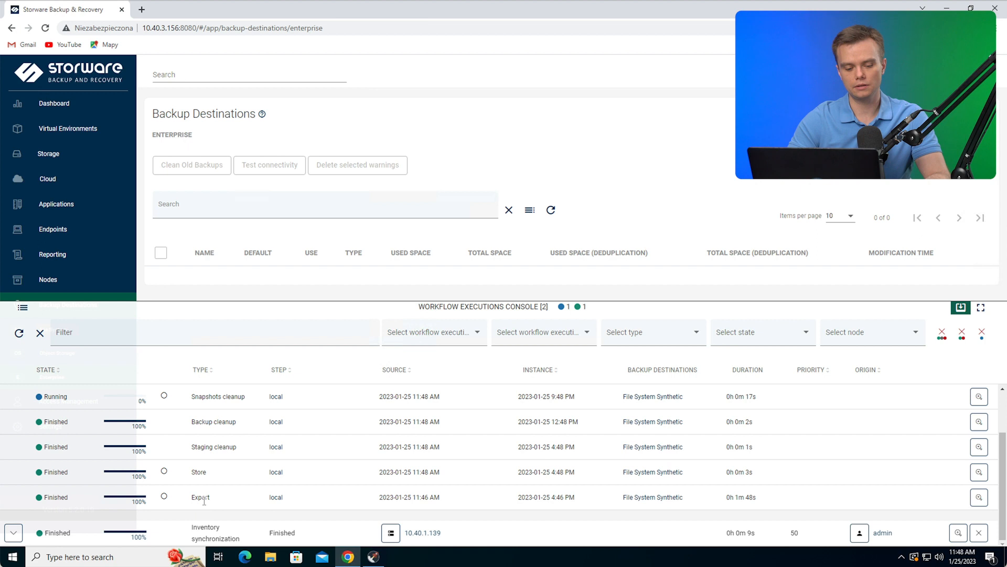
pyautogui.doubleClick(199, 472)
pyautogui.click(223, 478)
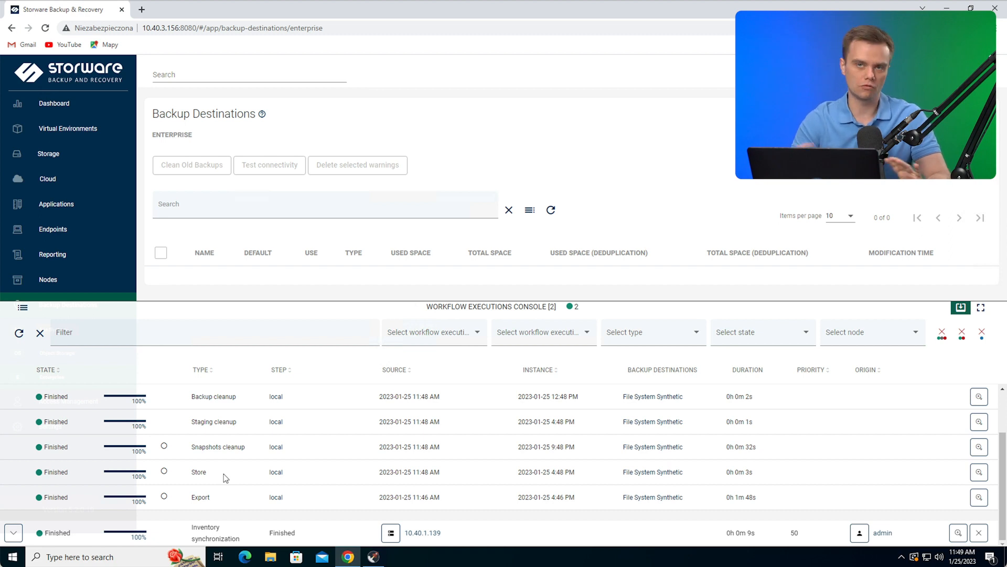
pyautogui.scroll(1, 226, 478)
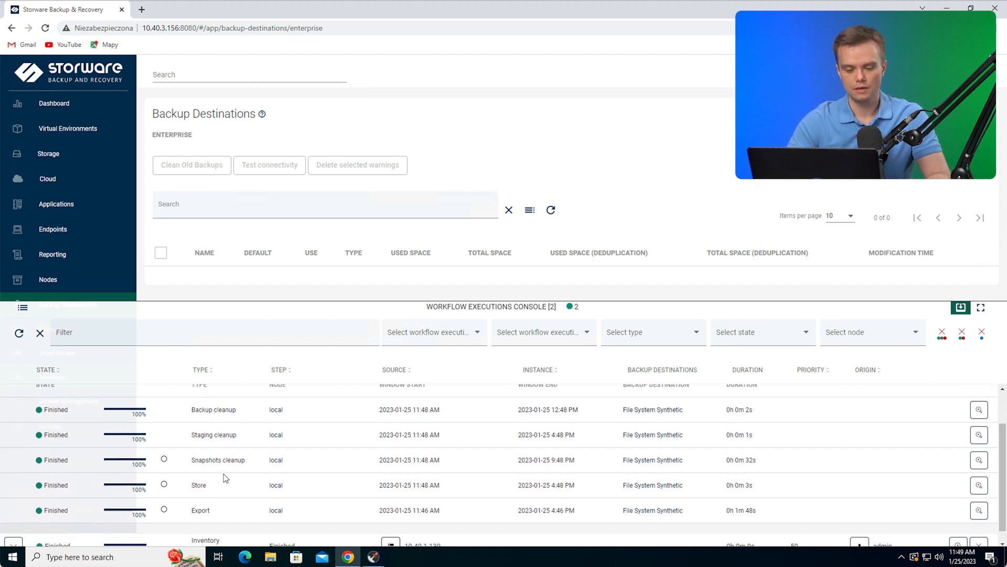
pyautogui.moveTo(761, 492); pyautogui.dragTo(729, 488)
pyautogui.click(729, 488)
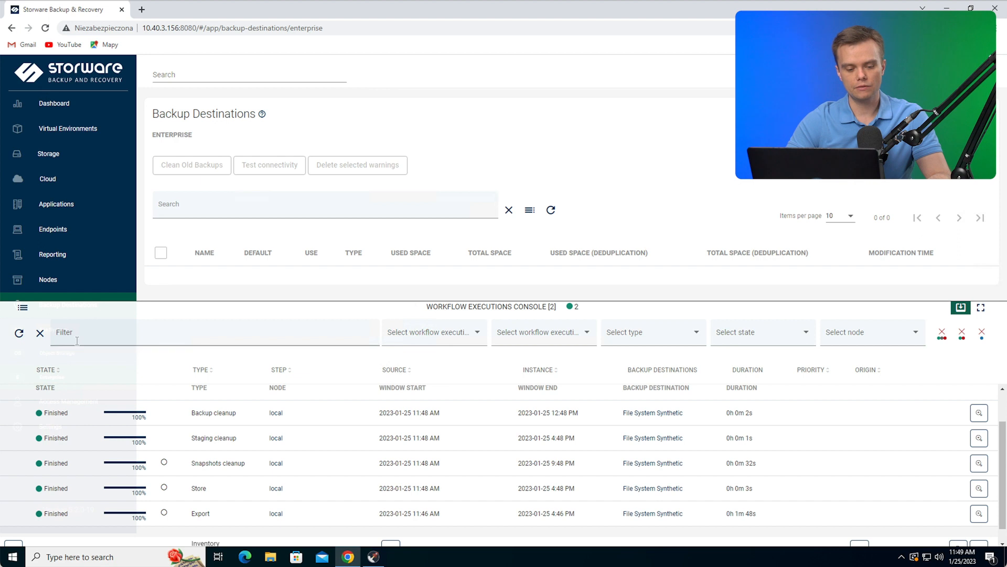
pyautogui.scroll(3, 253, 436)
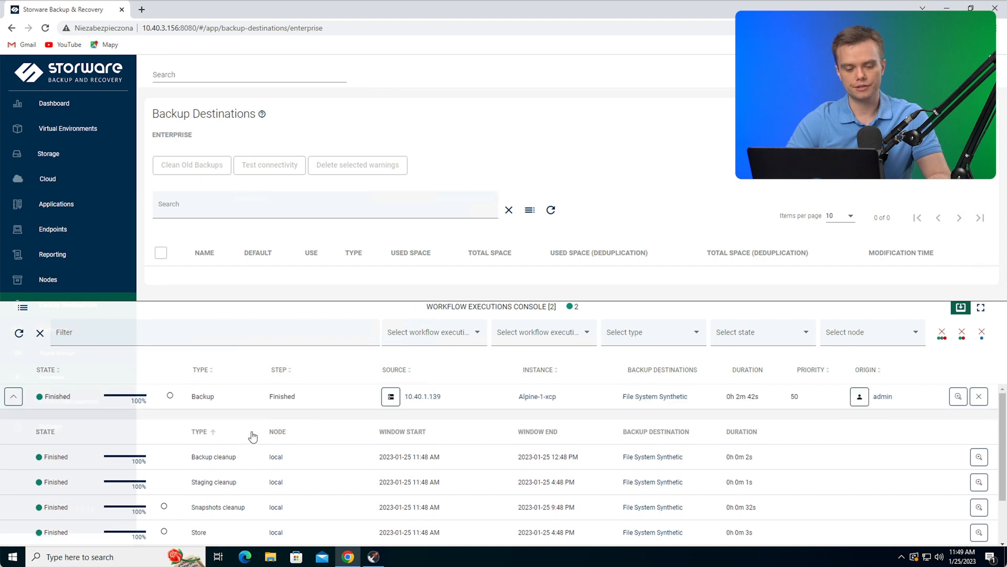
pyautogui.click(13, 396)
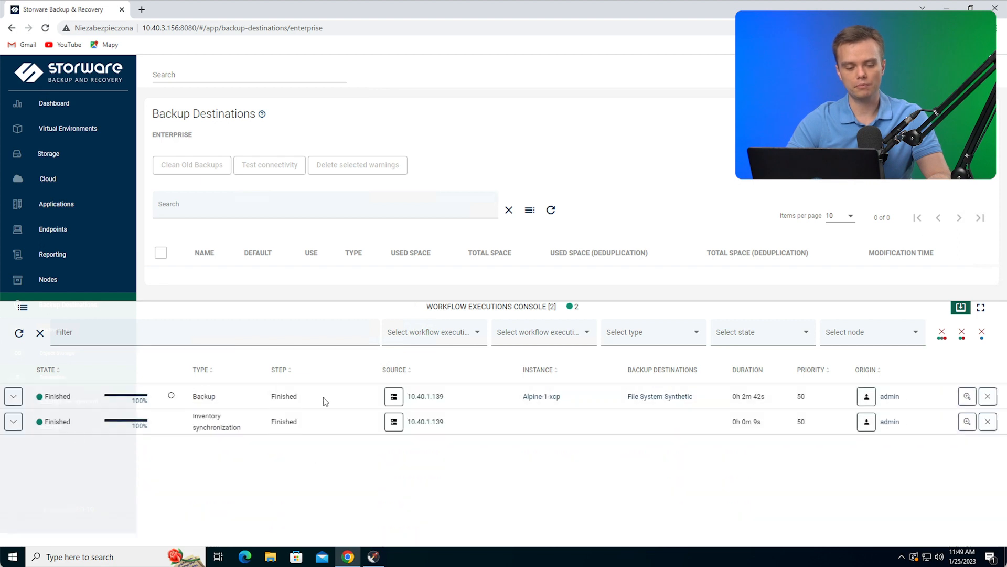
pyautogui.click(445, 309)
# Open the details page of the Alpine-1-xcp instance and view its daily backup and restore activity
pyautogui.click(60, 129)
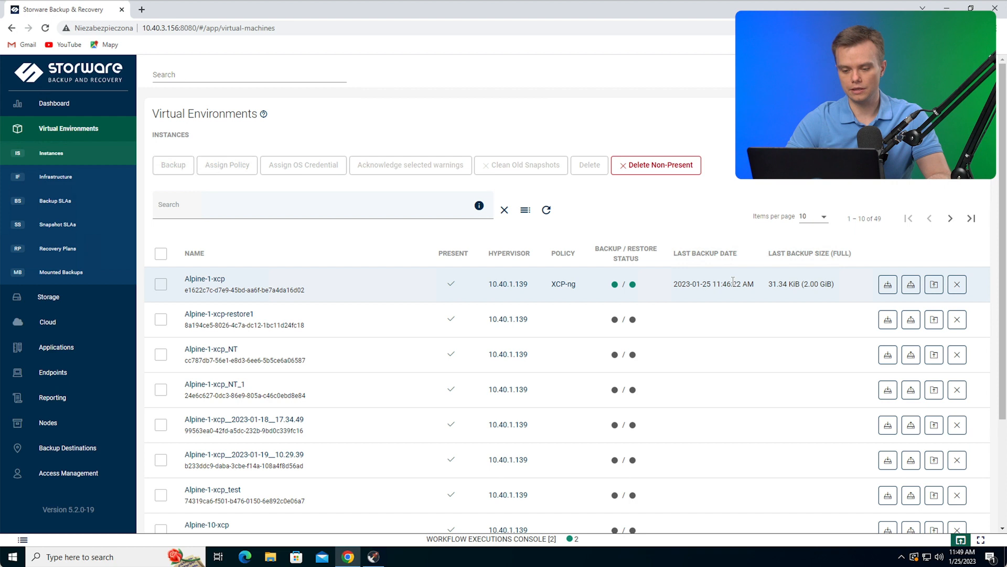
pyautogui.click(213, 278)
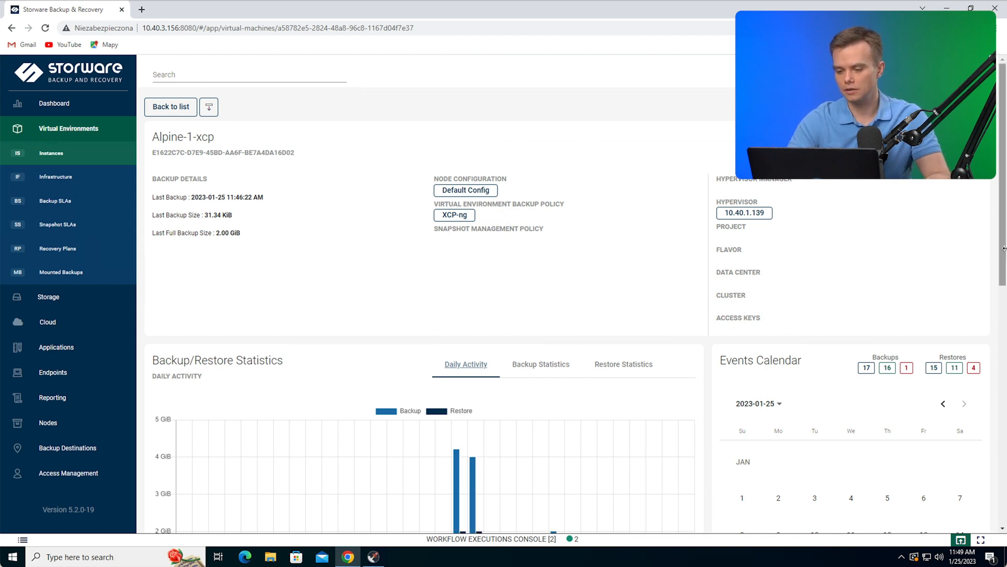
pyautogui.moveTo(1003, 254); pyautogui.dragTo(1002, 359)
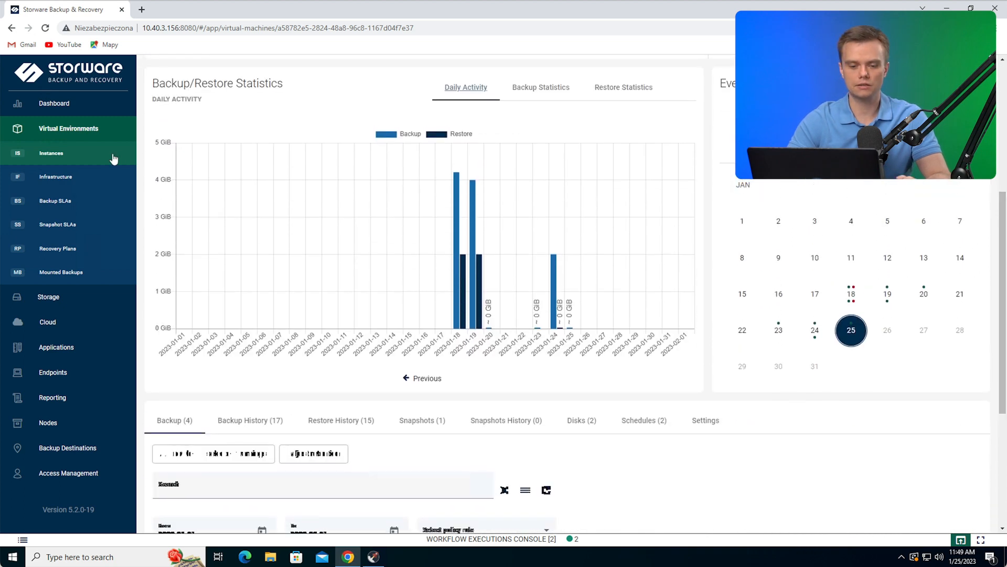
# View the instance's backup statistics by Backup Size and by Backup Time
pyautogui.click(519, 97)
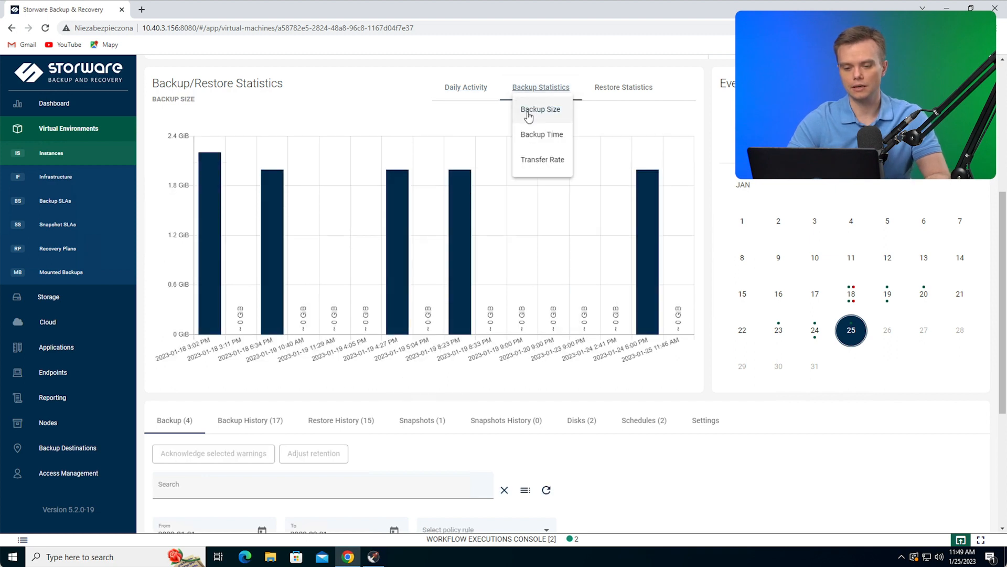
pyautogui.click(520, 111)
pyautogui.click(535, 94)
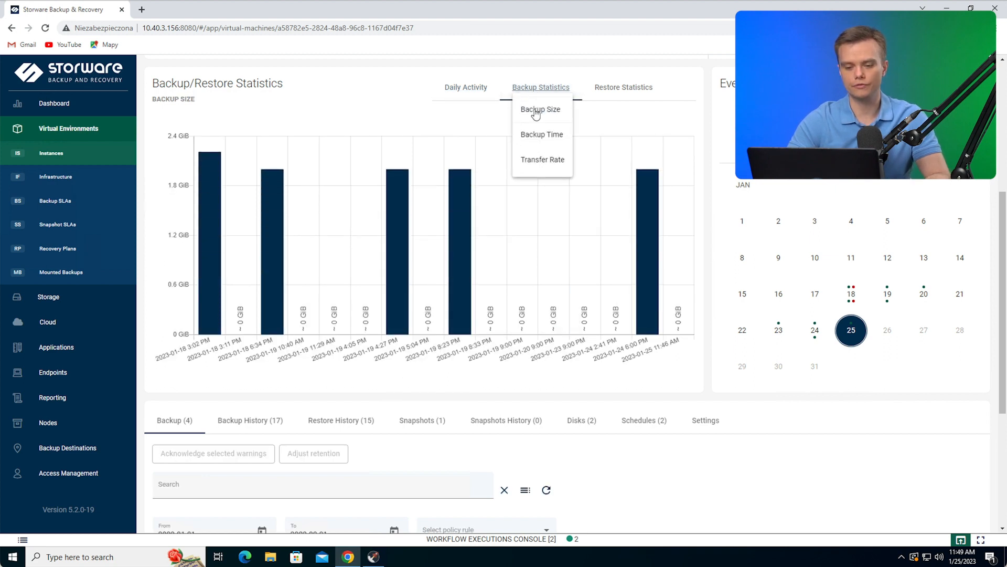
pyautogui.click(535, 131)
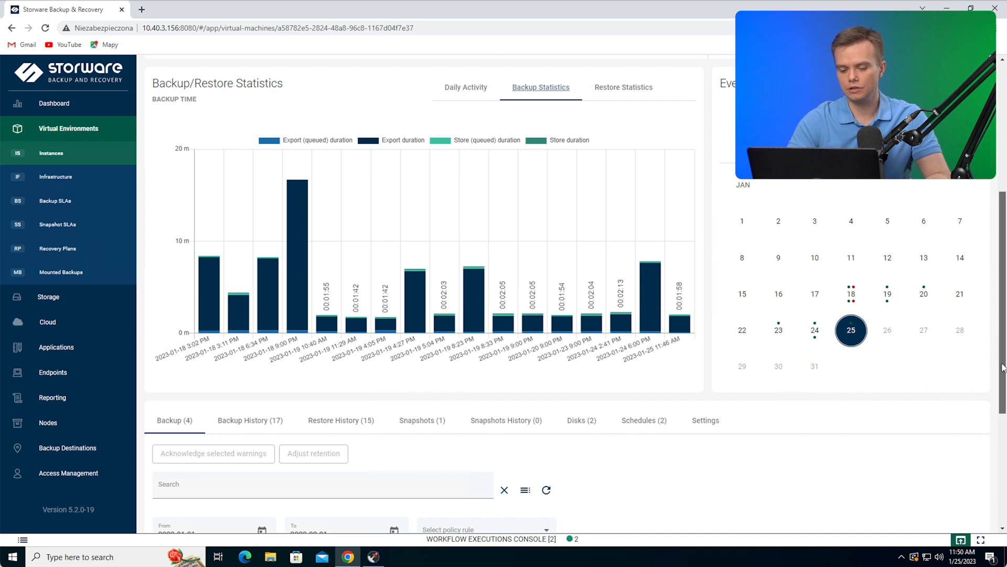
# Show the instance's backup history for the date range 2023-01-18 to 2023-01-25
pyautogui.scroll(-2, 944, 356)
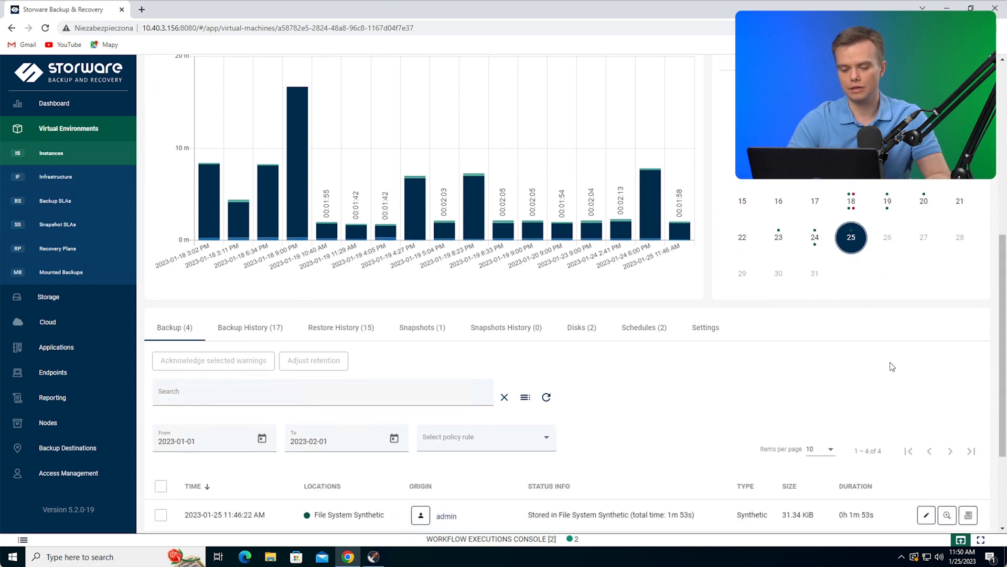
pyautogui.click(278, 327)
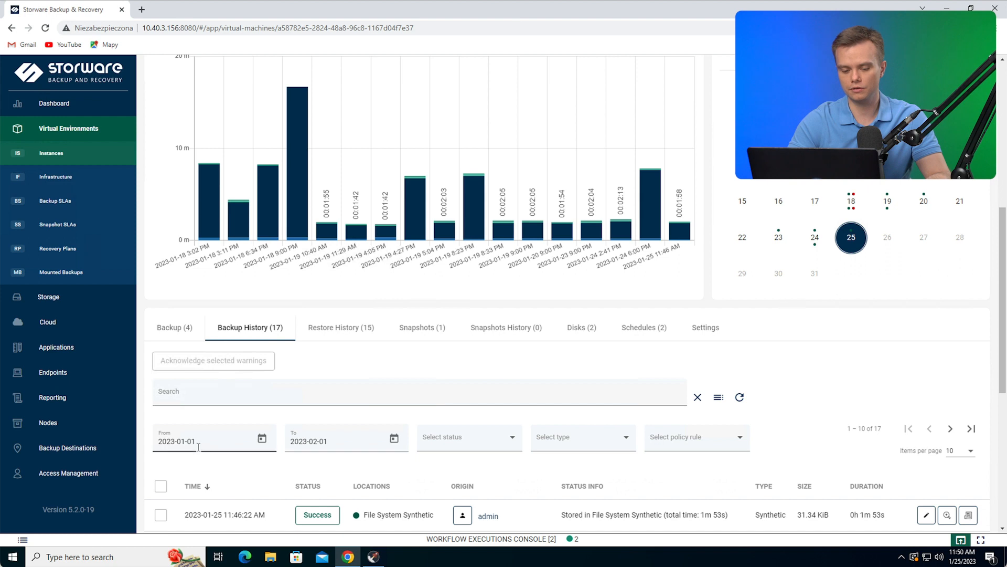
pyautogui.click(851, 200)
pyautogui.click(853, 237)
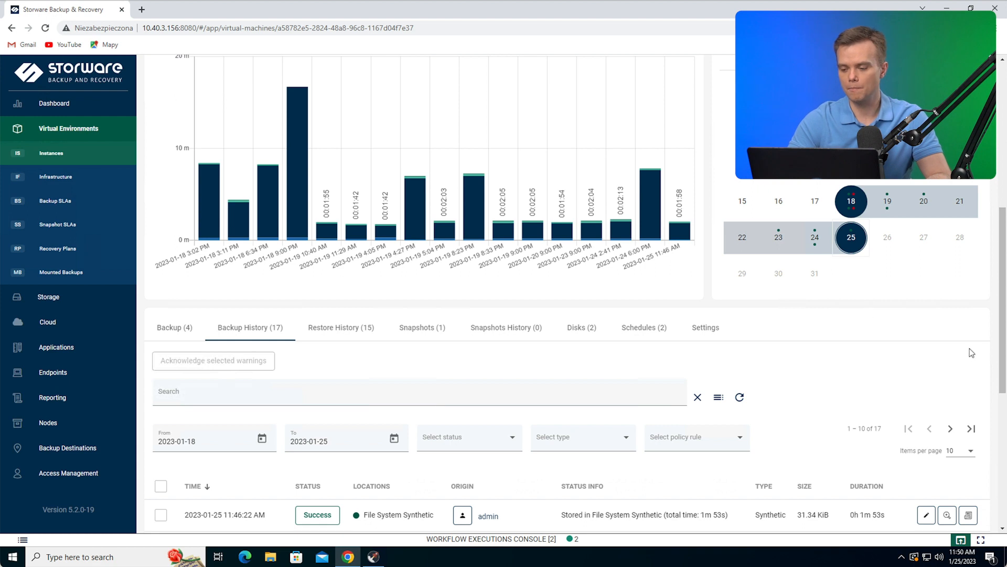
# Look through the Alpine-1-xcp instance's backup history entries, its snapshots and its disks
pyautogui.moveTo(1001, 366); pyautogui.dragTo(1002, 366)
pyautogui.scroll(-3, 1002, 370)
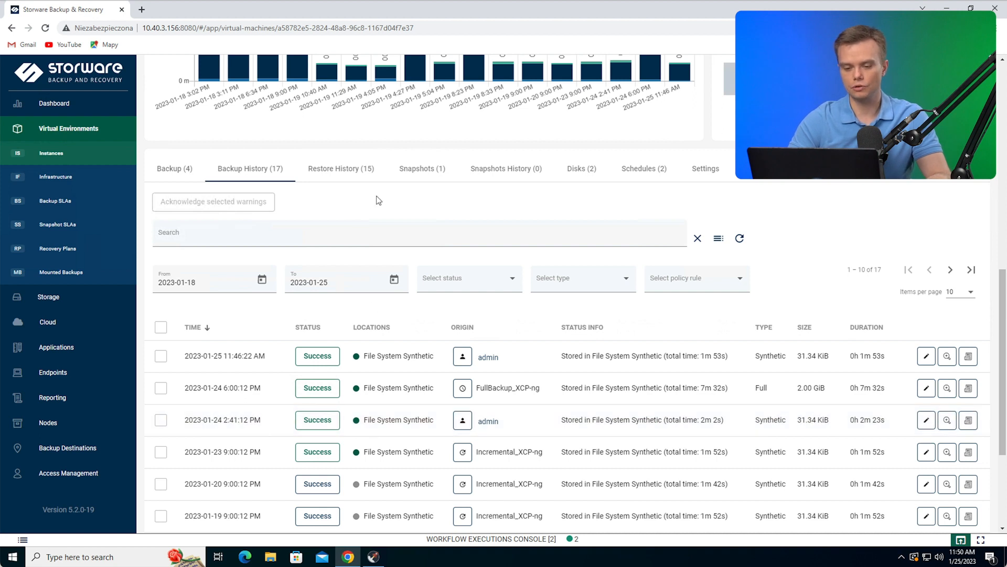
pyautogui.click(418, 169)
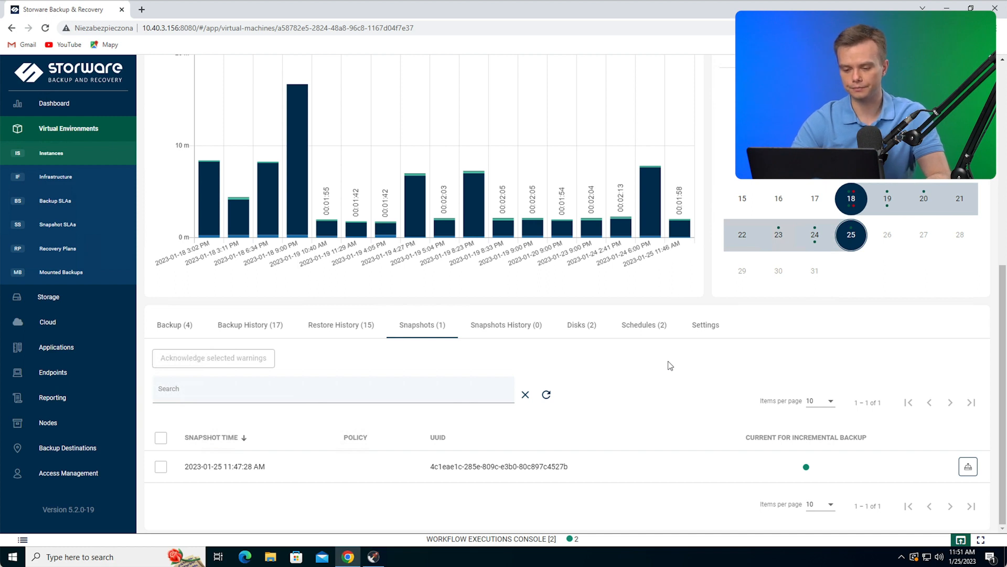
pyautogui.click(580, 323)
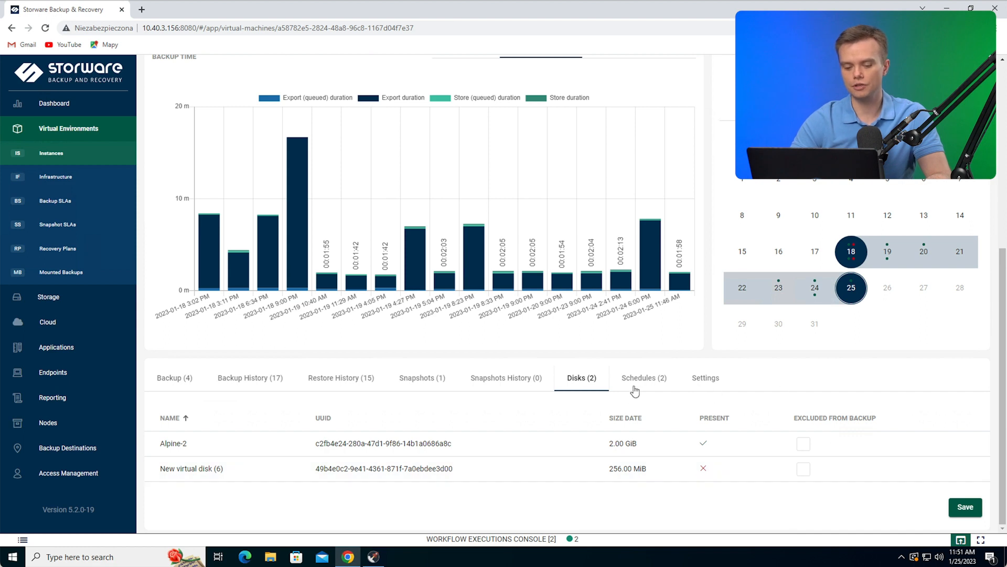
pyautogui.click(705, 417)
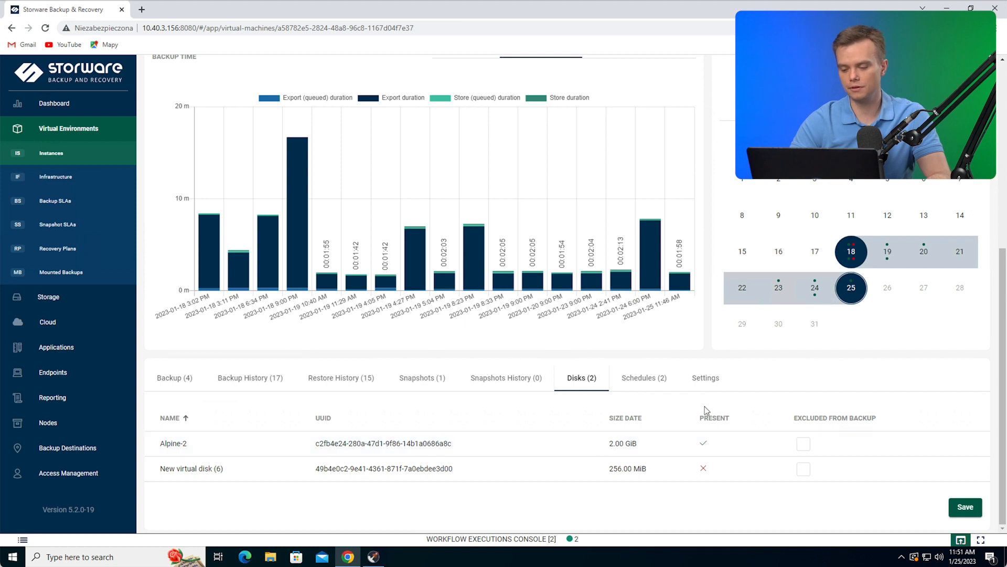
# Review the instance's general settings, expand the pre-snapshot command execution section and collapse the general section
pyautogui.click(702, 382)
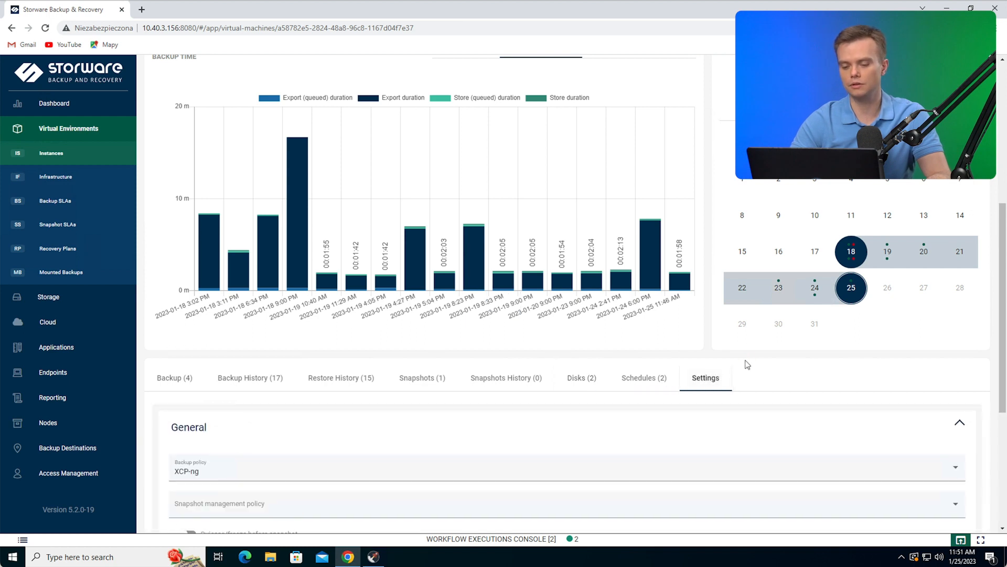
pyautogui.scroll(-2, 913, 370)
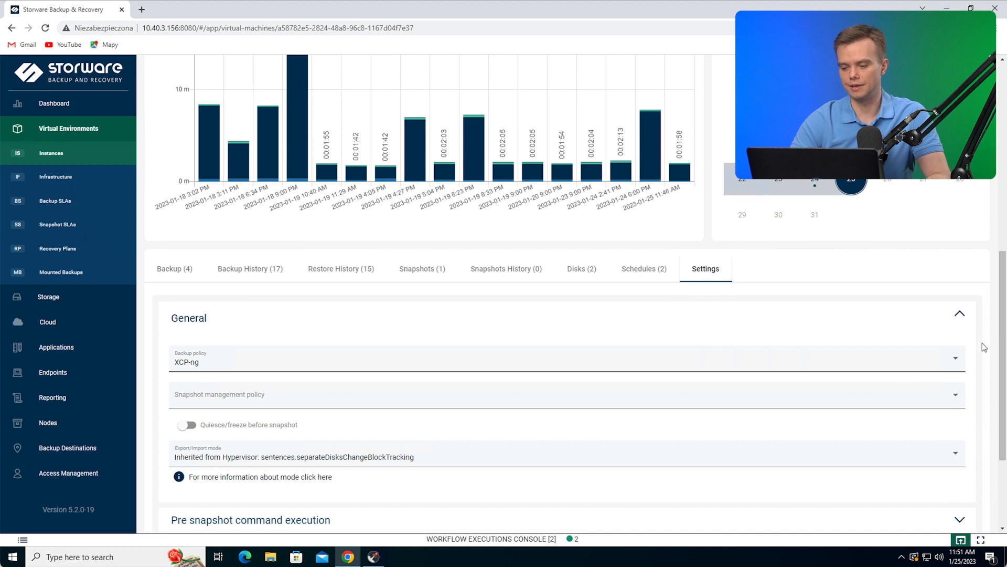
pyautogui.moveTo(1003, 338); pyautogui.dragTo(1002, 430)
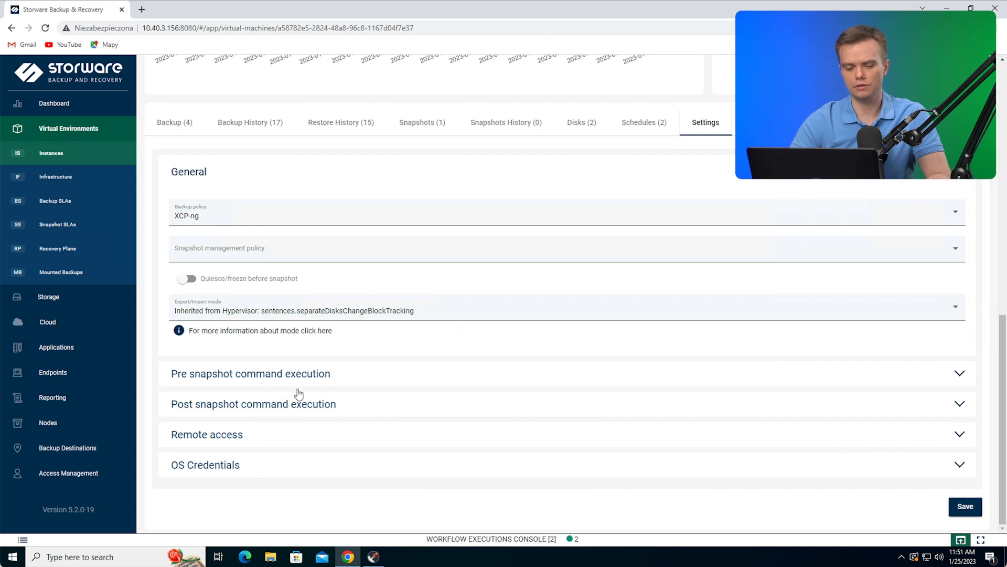
pyautogui.click(270, 376)
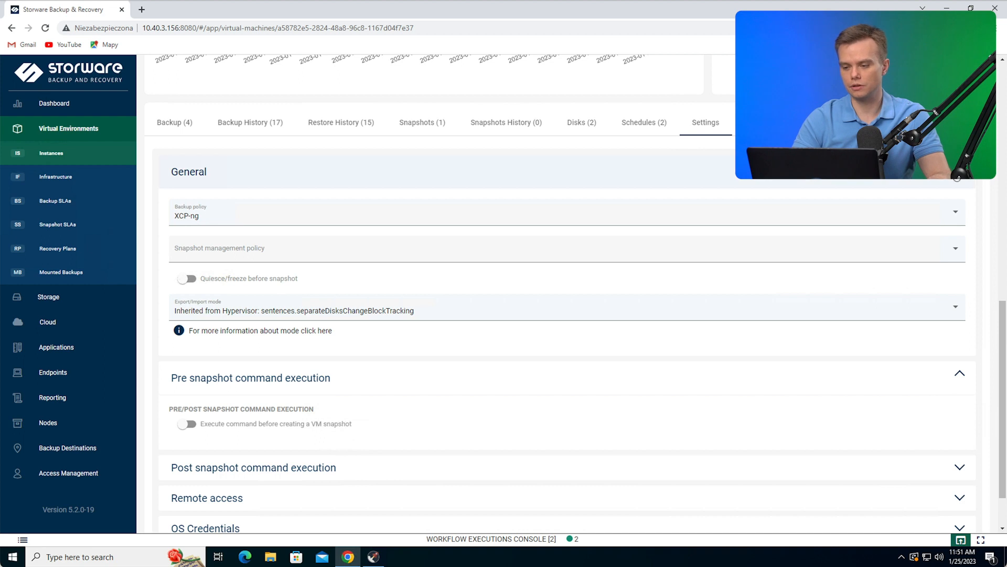
pyautogui.click(403, 172)
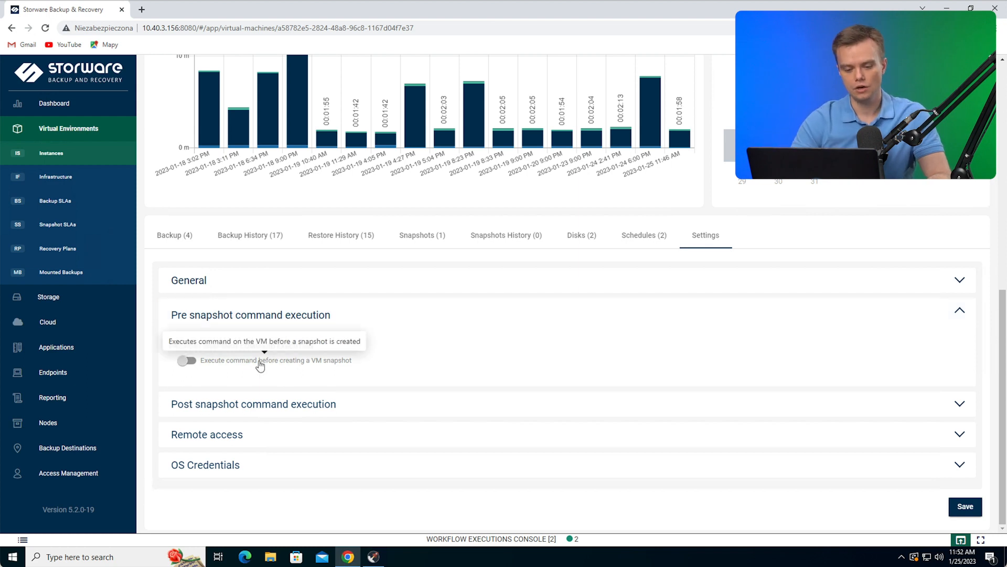
# Try enabling command execution before a VM snapshot with WinRM as the command type, and disable it again
pyautogui.click(314, 361)
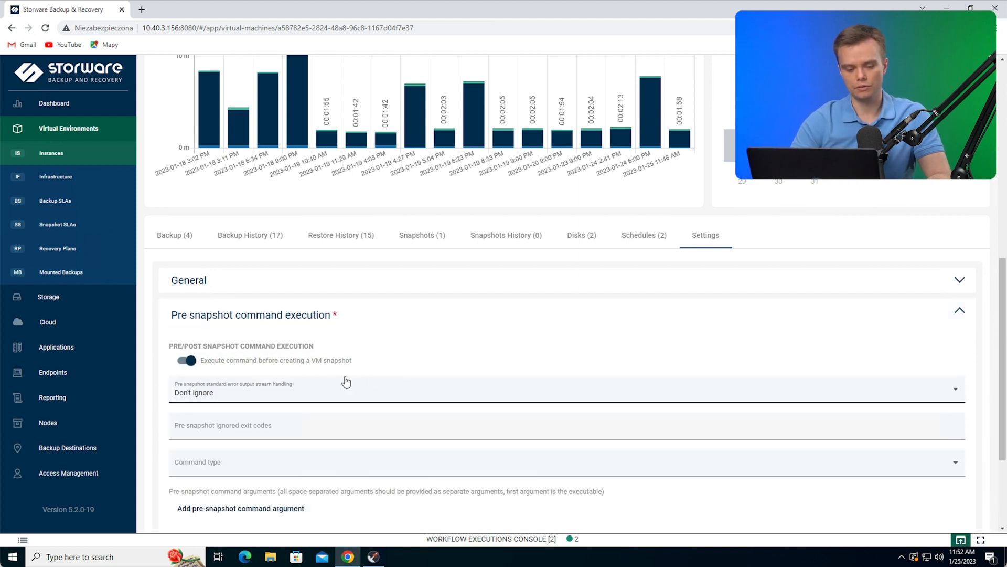
pyautogui.scroll(-1, 347, 382)
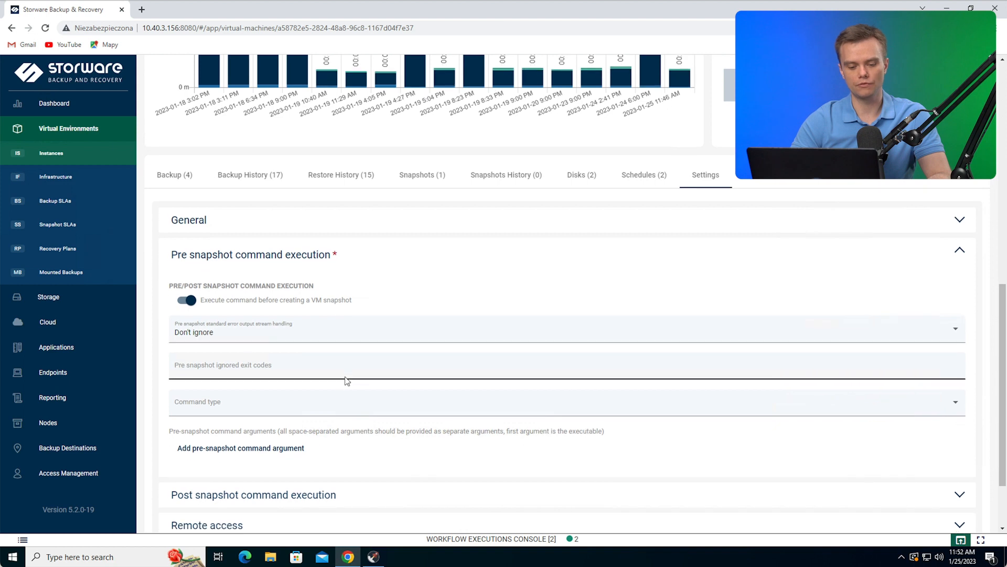
pyautogui.click(314, 404)
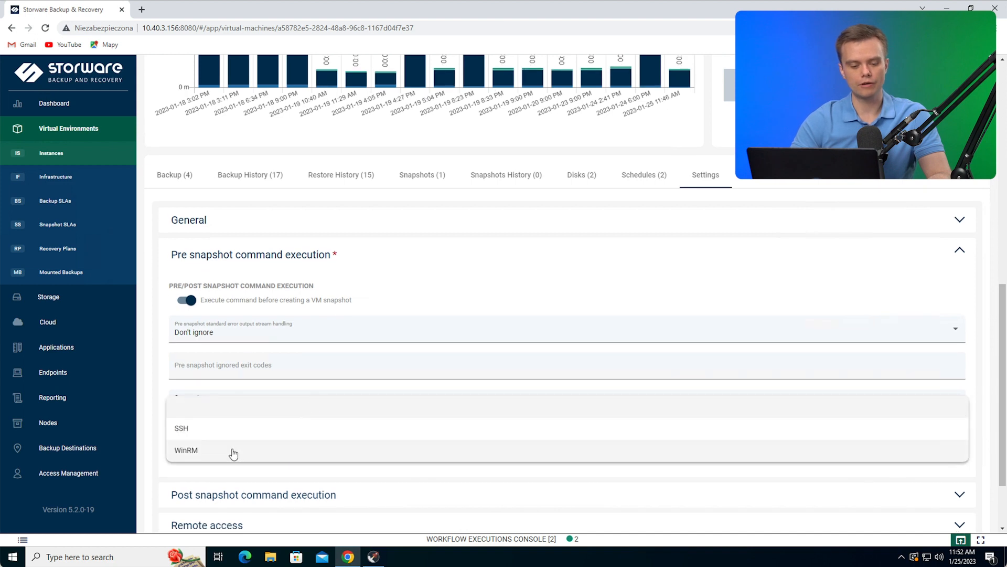
pyautogui.click(232, 451)
pyautogui.click(191, 299)
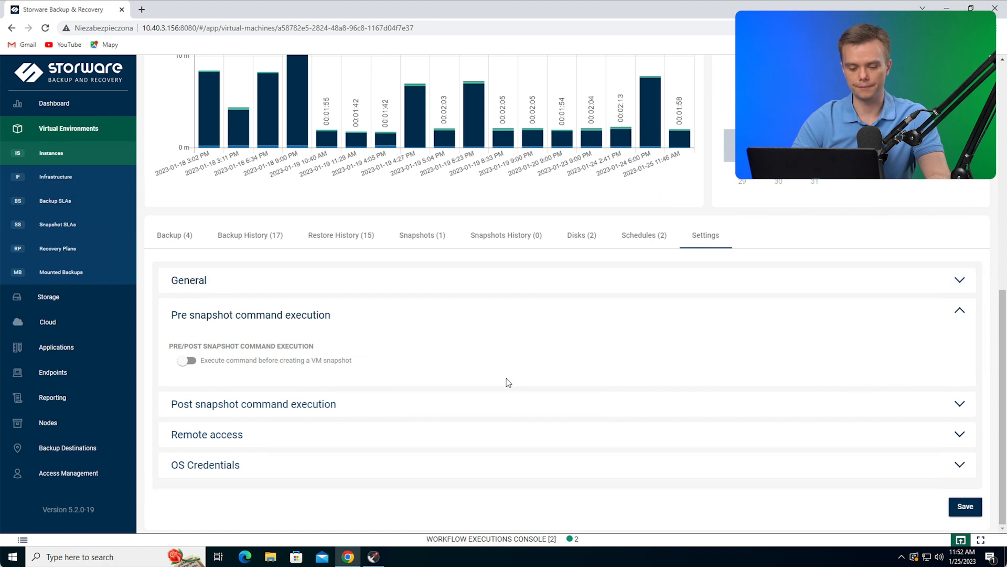
# Start restoring the Alpine-1-xcp backup to hypervisor 10.40.1.139 and name the restored virtual environment Alpine-1-xcp-restore2
pyautogui.scroll(1, 710, 354)
pyautogui.scroll(9, 709, 354)
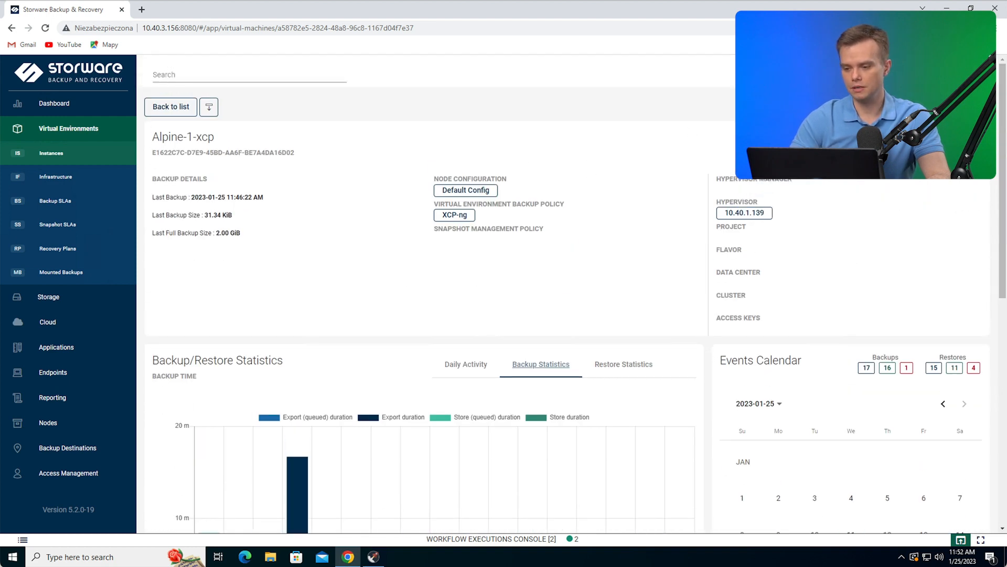
pyautogui.click(969, 137)
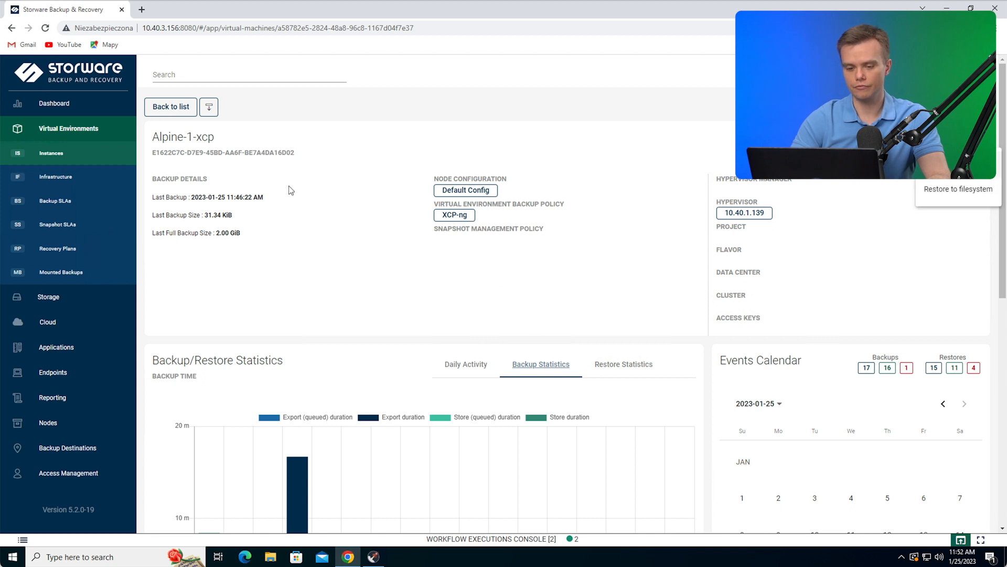
pyautogui.click(953, 169)
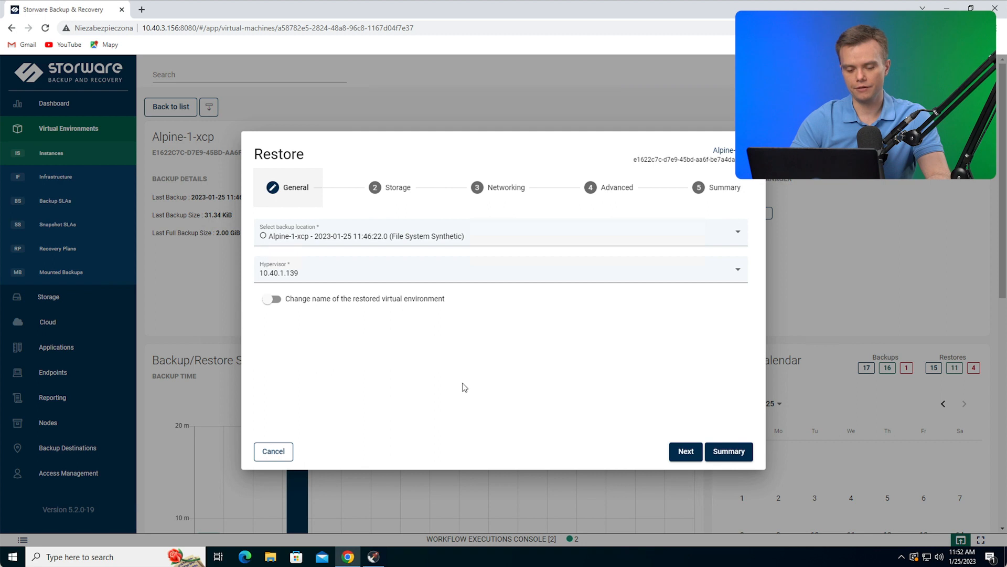
pyautogui.click(272, 299)
pyautogui.click(317, 331)
pyautogui.write('-restore2')
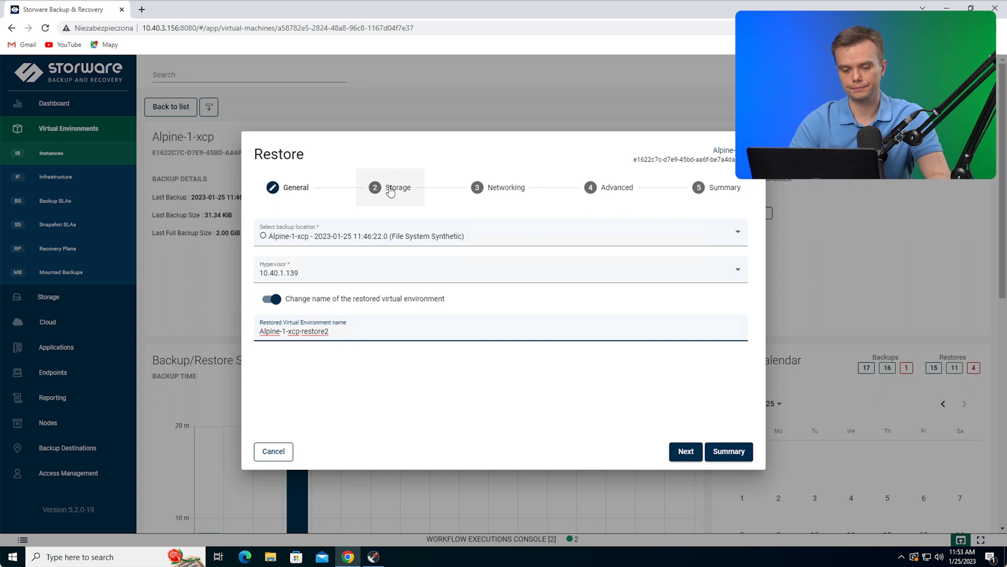
# Keep Local storage, the pool-wide eth0 network and the default advanced options, review the restore summary and submit the restore
pyautogui.click(375, 557)
pyautogui.click(378, 559)
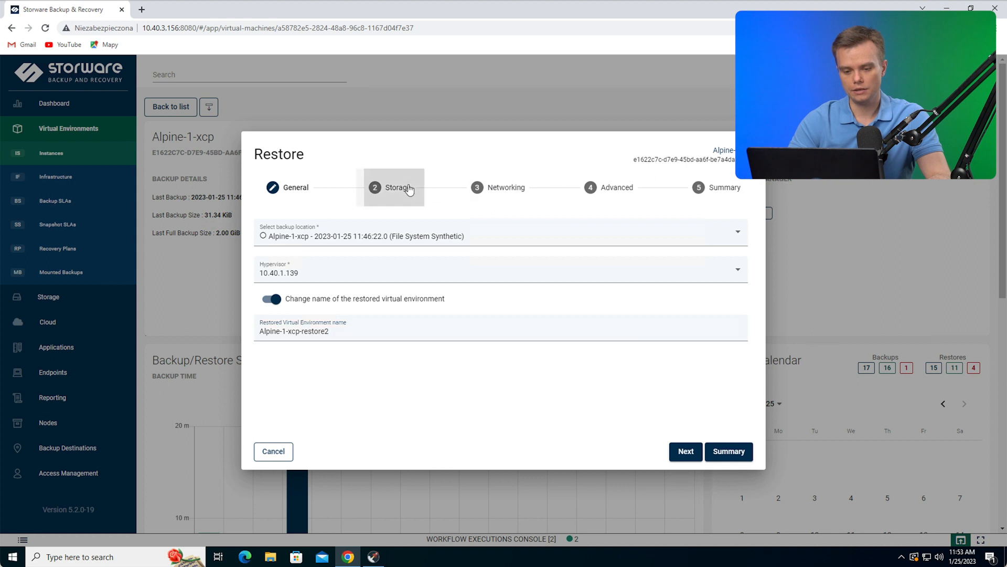
pyautogui.click(393, 187)
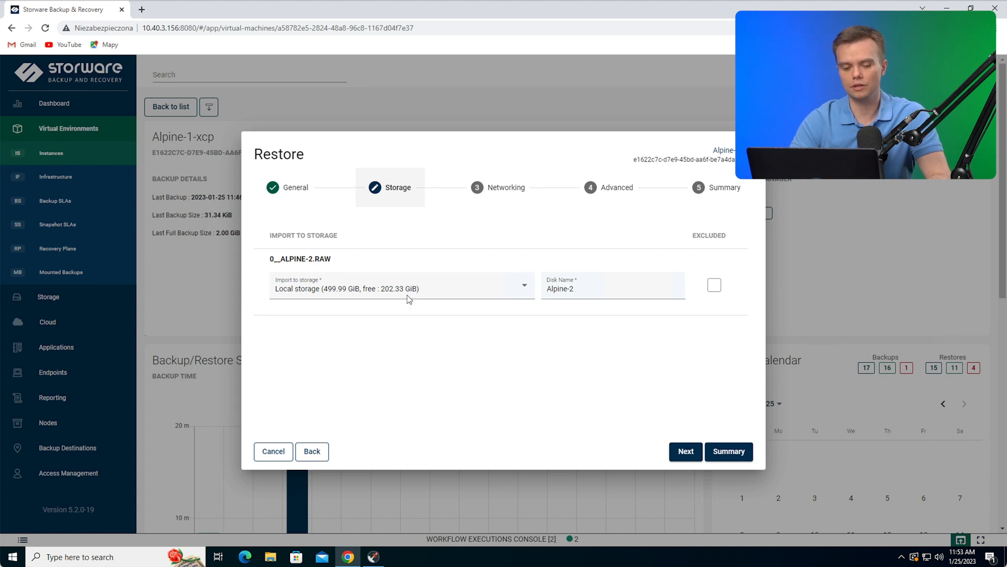
pyautogui.click(492, 190)
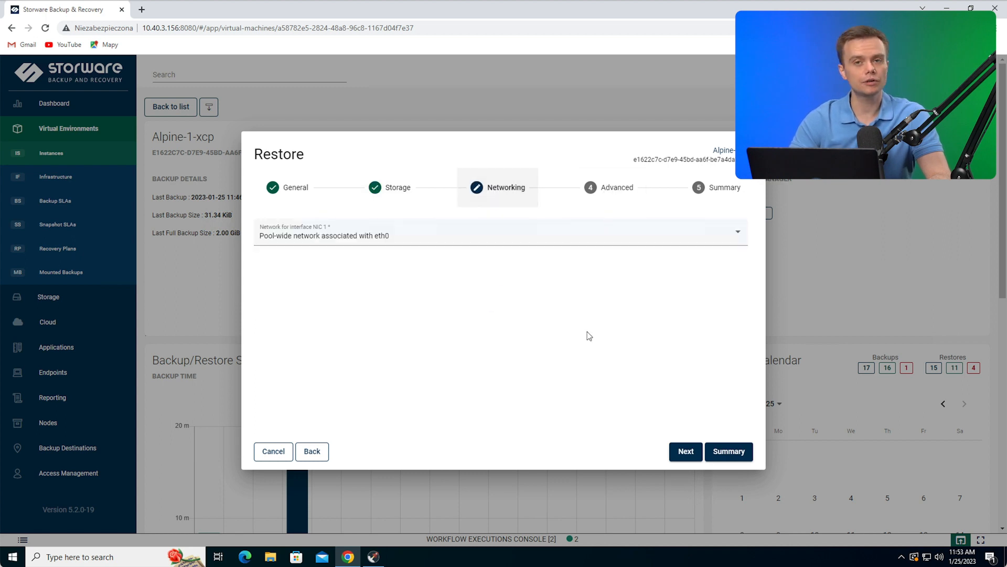
pyautogui.click(617, 188)
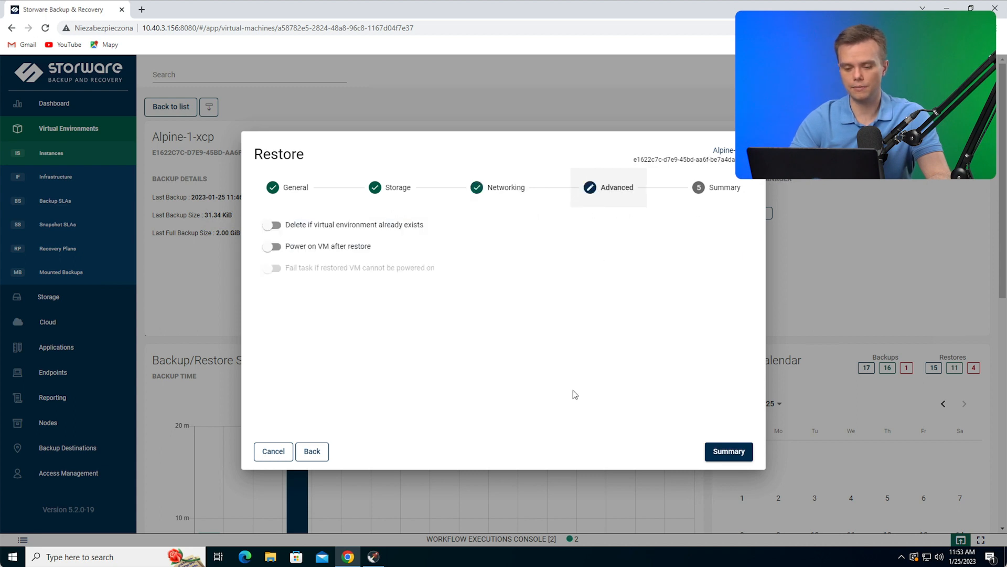
pyautogui.click(700, 197)
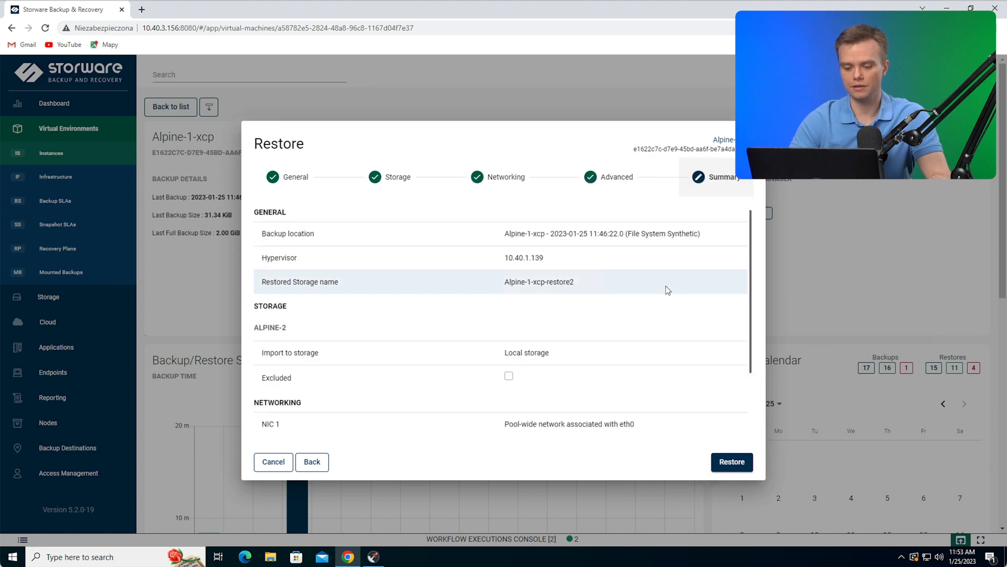
pyautogui.scroll(-2, 666, 289)
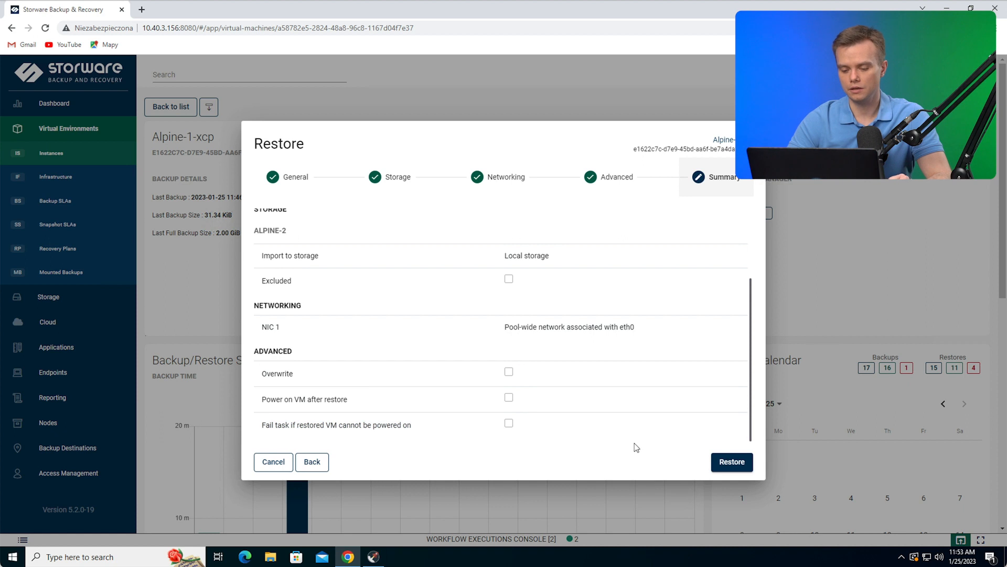
pyautogui.click(719, 467)
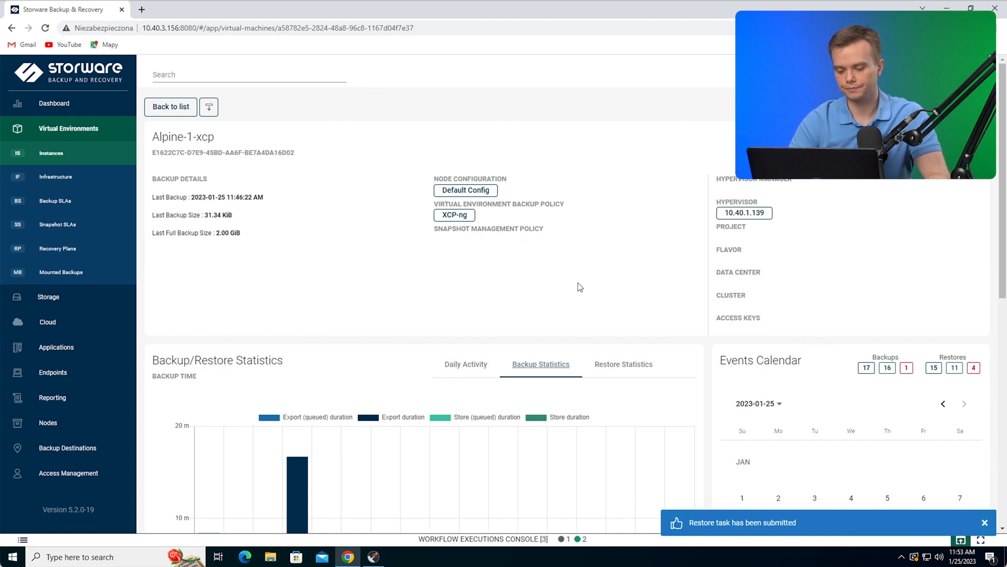
# Examine the running restore task's import and restore subtasks in the workflow console, and collapse the task and console
pyautogui.click(523, 541)
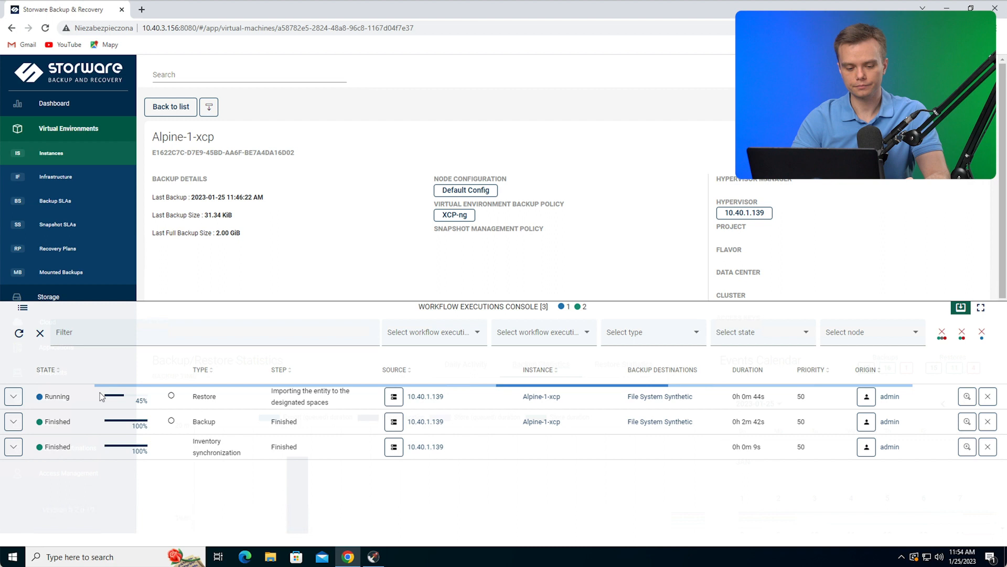
pyautogui.click(13, 399)
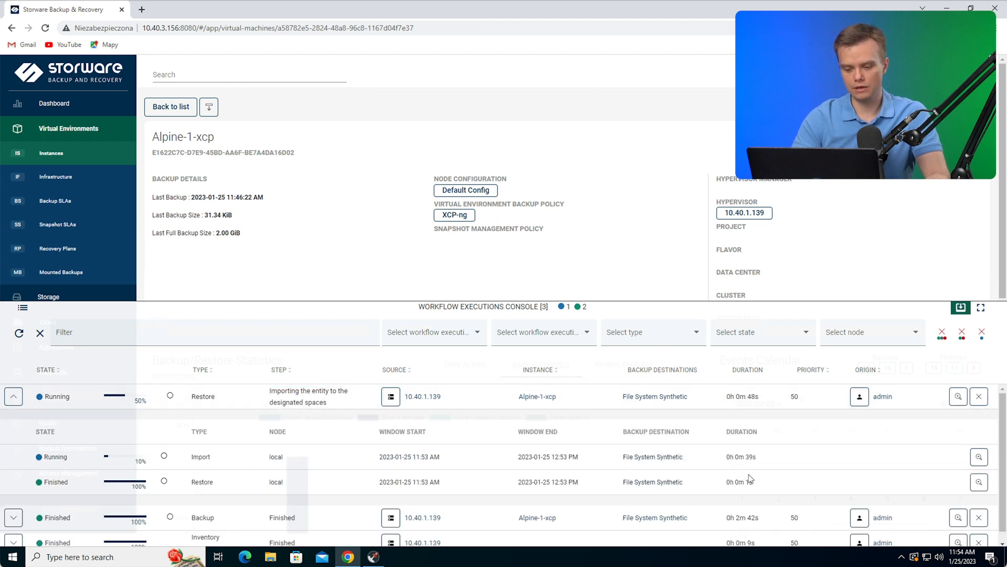
pyautogui.moveTo(757, 481); pyautogui.dragTo(732, 481)
pyautogui.click(733, 481)
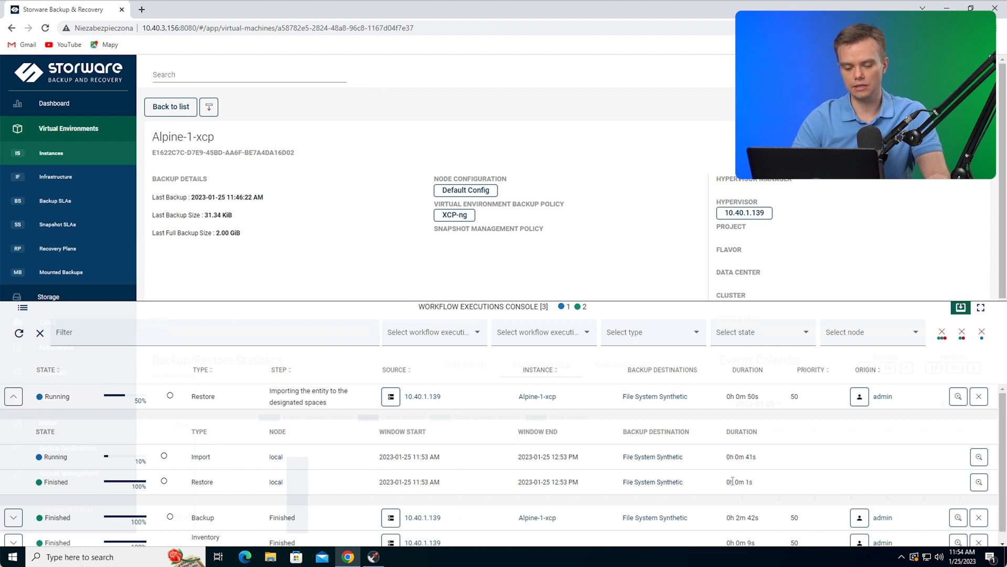
pyautogui.click(292, 428)
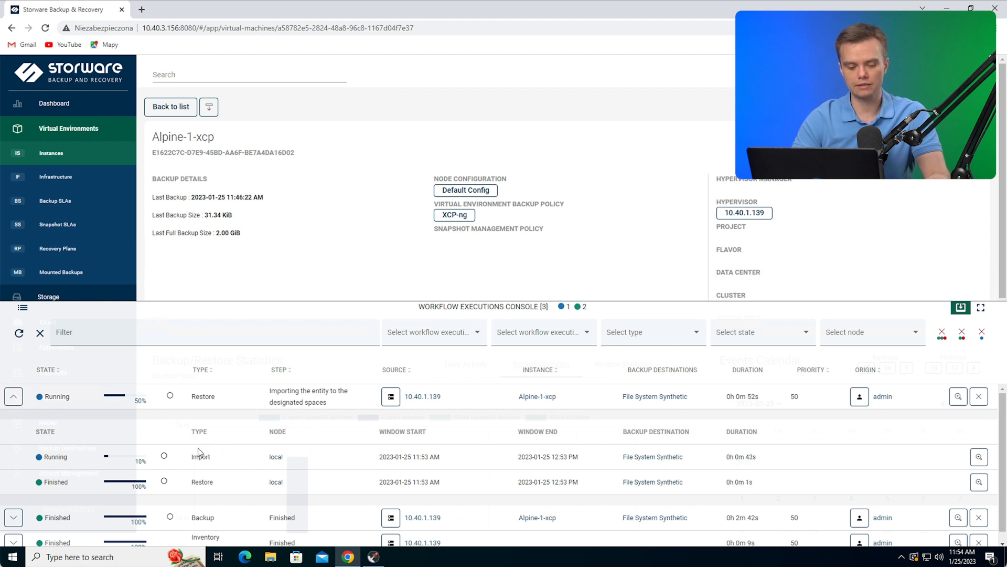
pyautogui.click(14, 396)
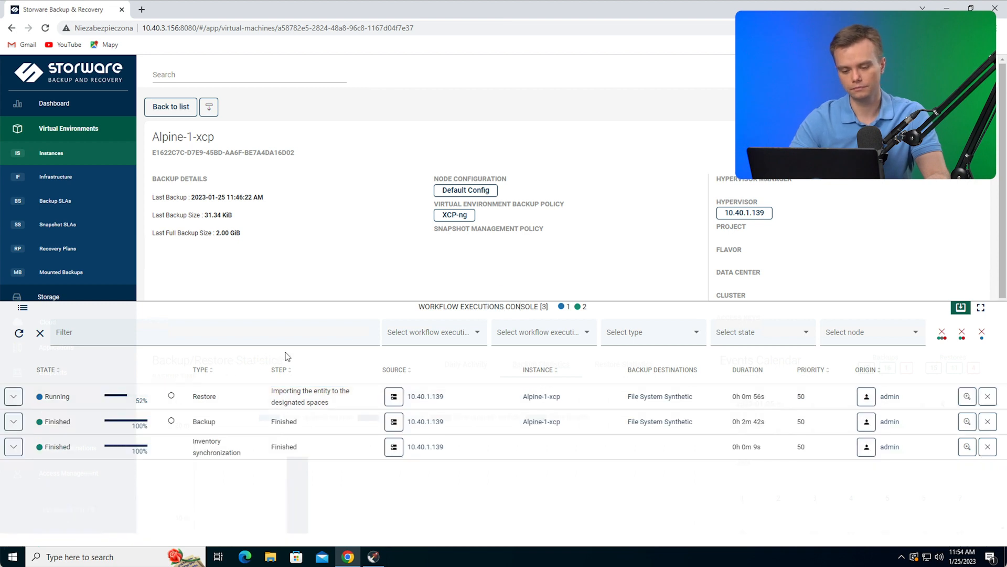
pyautogui.click(413, 312)
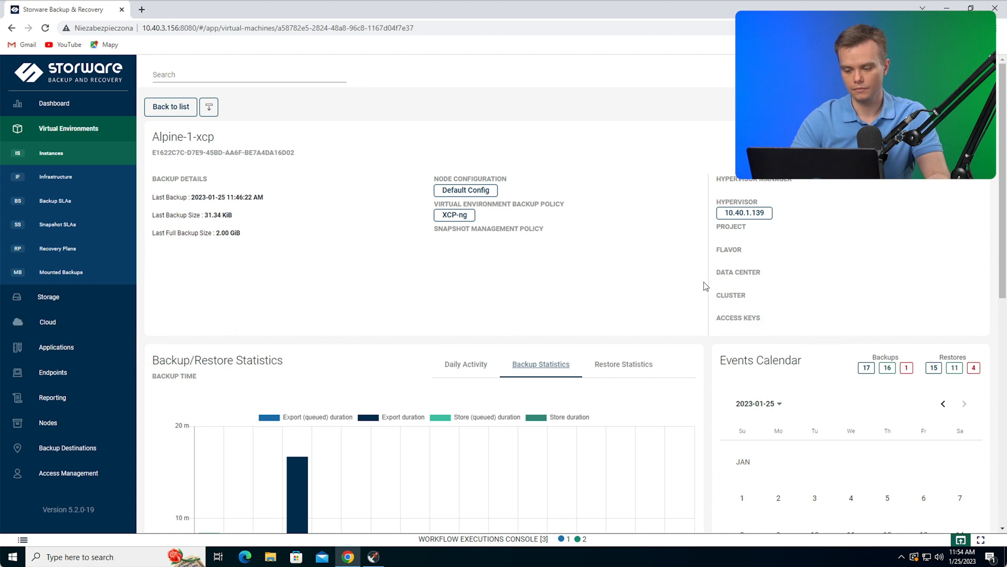
# Show the instance's restore history, view the details of the 2023-01-24 3:19:06 PM restore and close them
pyautogui.scroll(-4, 704, 284)
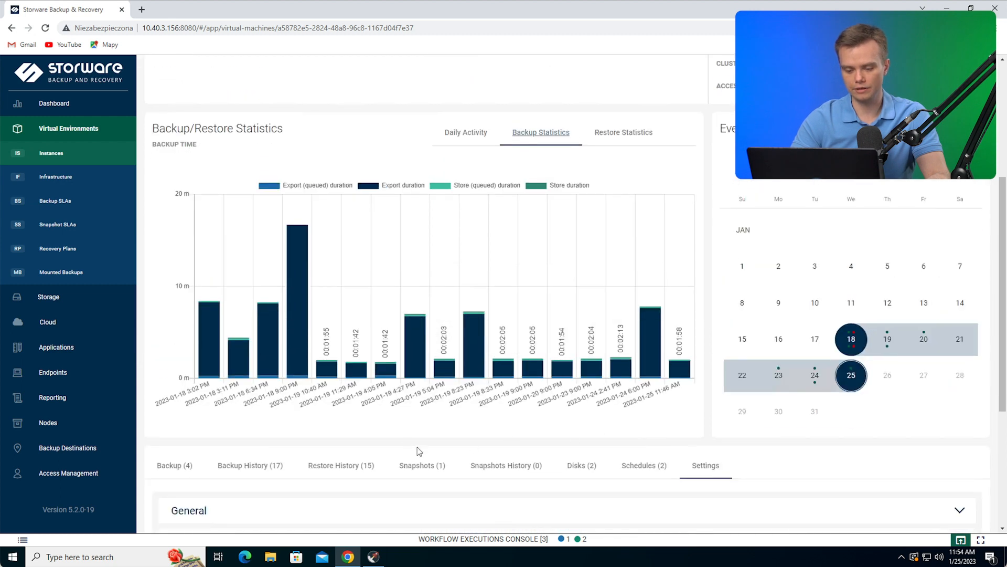
pyautogui.click(354, 465)
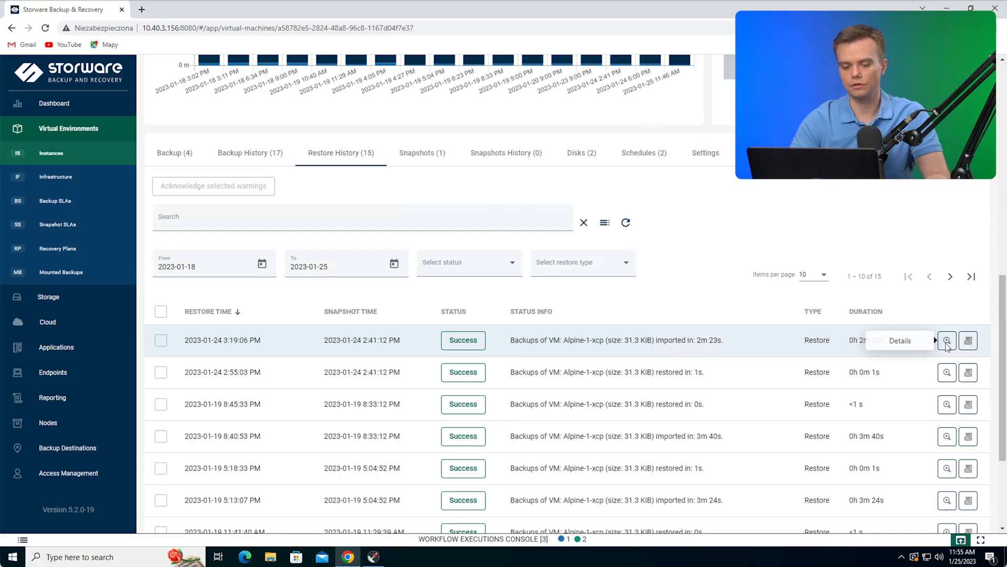
pyautogui.click(946, 341)
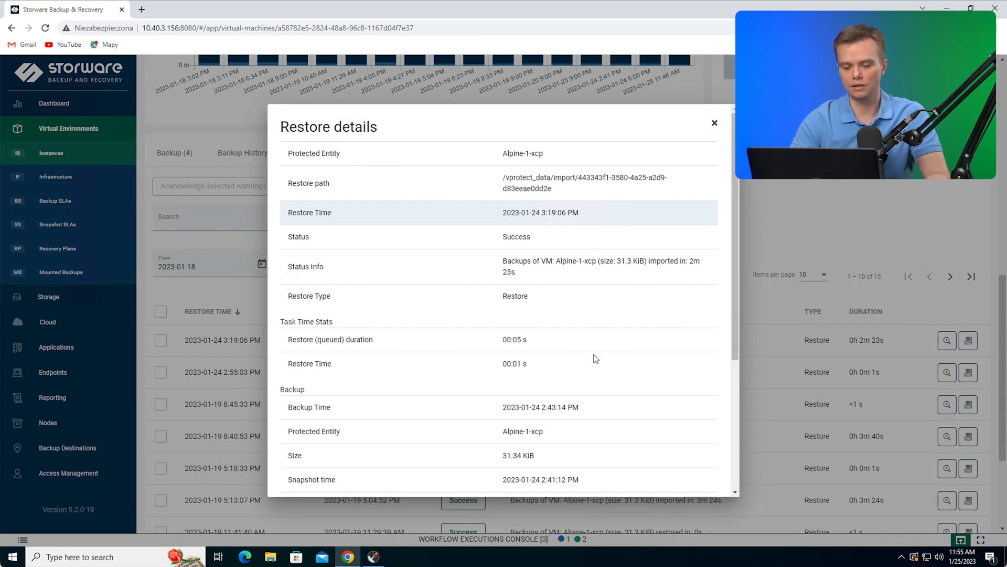
pyautogui.click(713, 131)
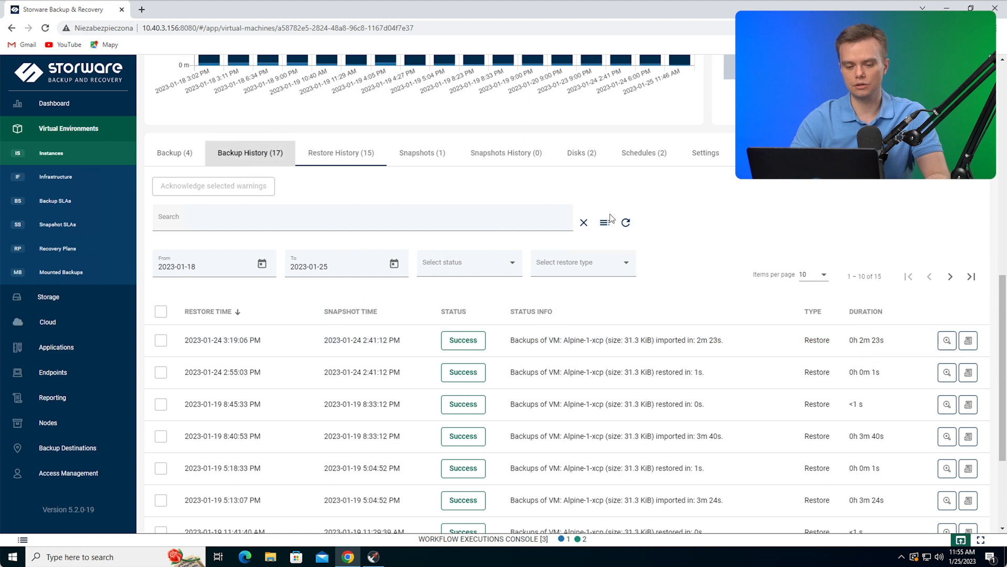
pyautogui.scroll(10, 610, 218)
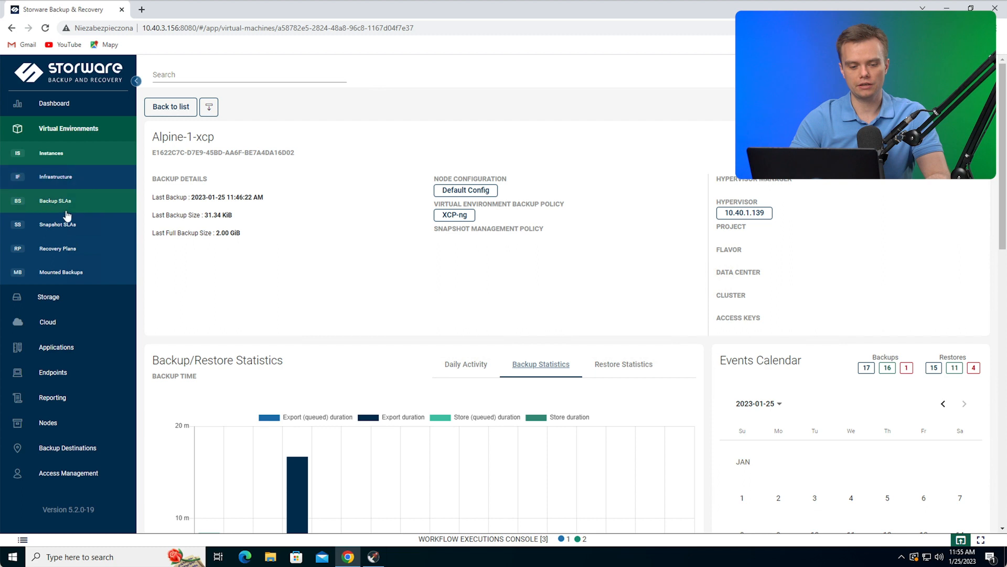
# Open a new snapshot management policy and examine the retention versions and retention days settings of its default rule
pyautogui.click(59, 225)
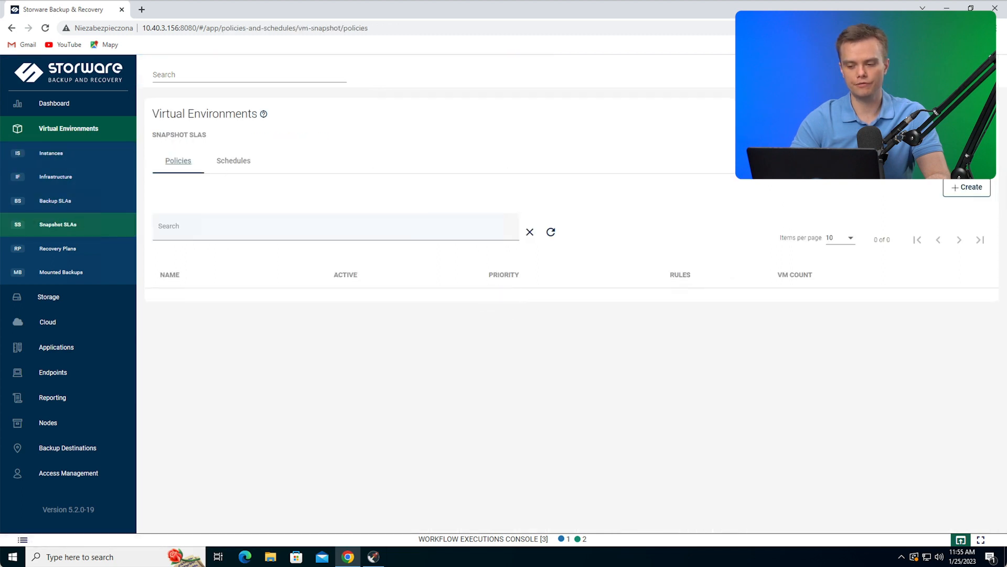
pyautogui.click(967, 187)
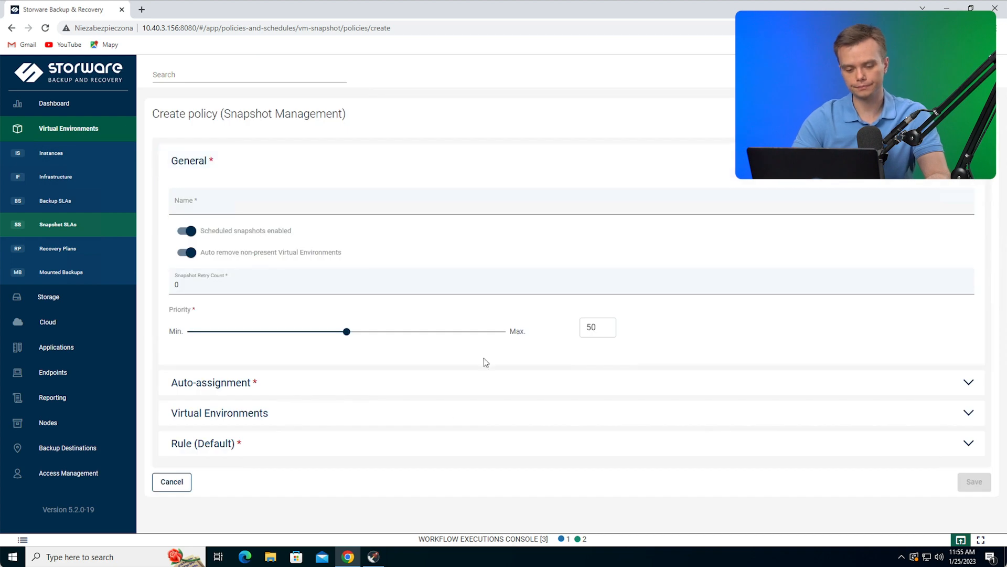
pyautogui.click(249, 443)
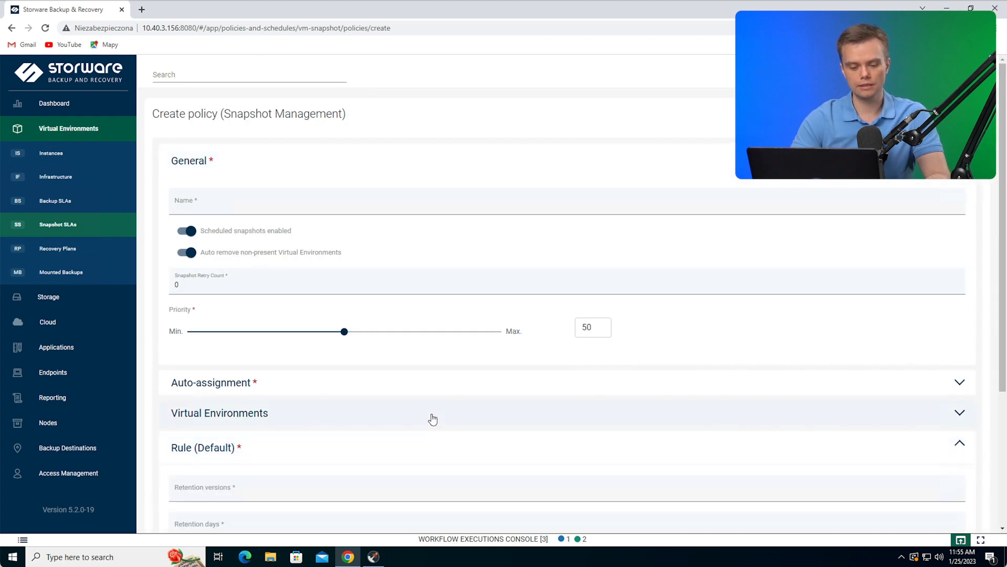
pyautogui.scroll(-4, 432, 418)
pyautogui.click(234, 297)
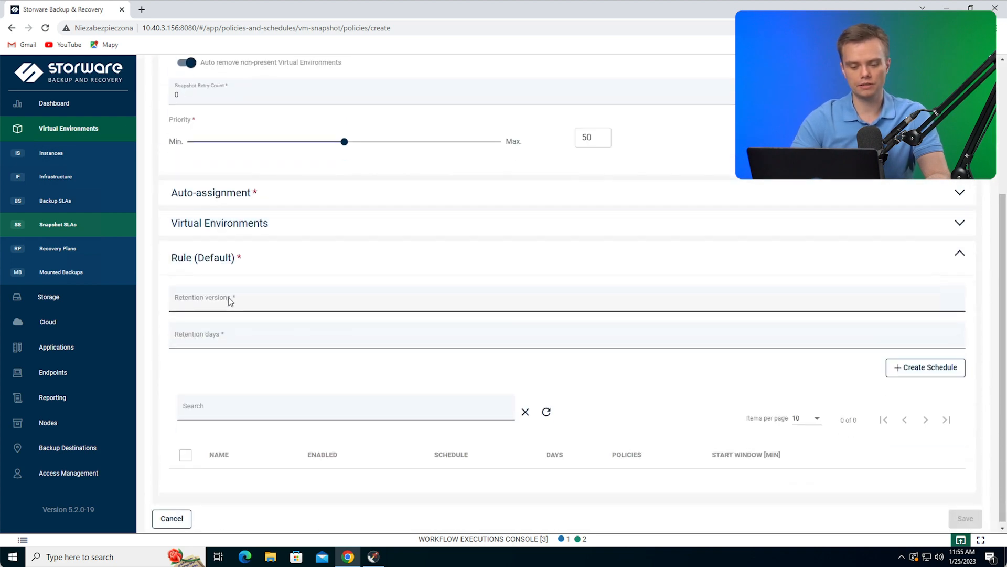
pyautogui.click(231, 336)
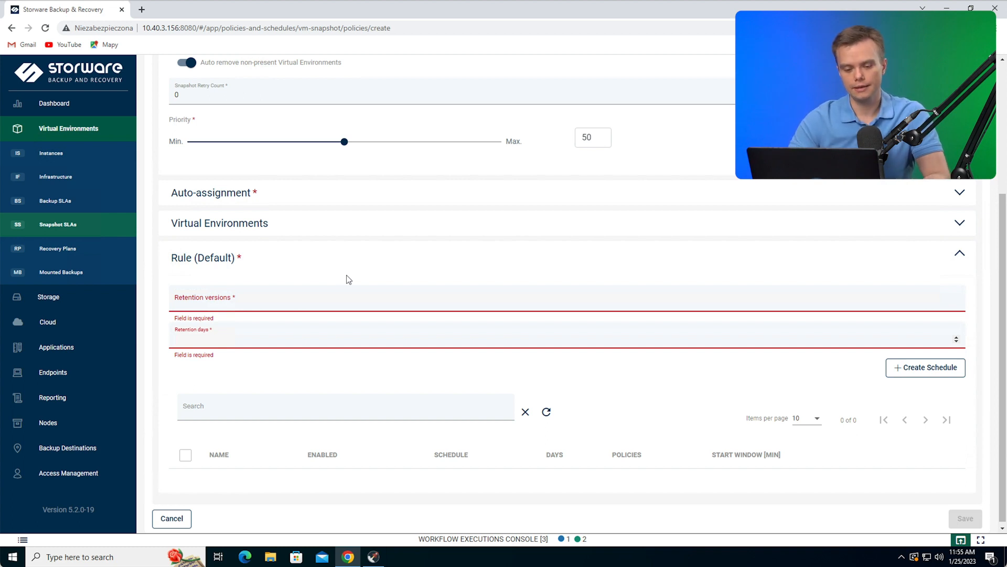
# Create and save a virtual environment recovery plan policy named xcp-ng RP1, keeping the default priority
pyautogui.click(71, 250)
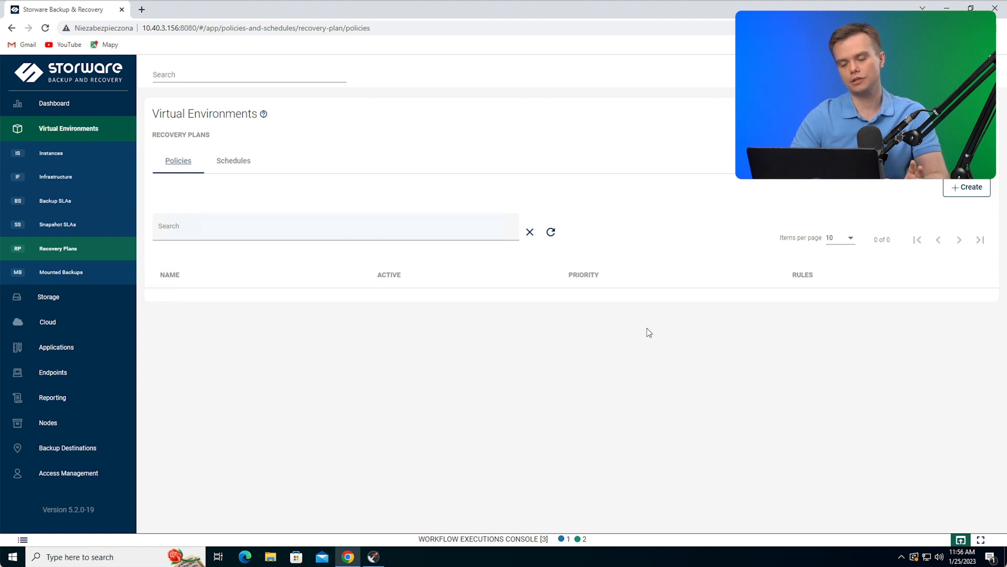
pyautogui.click(967, 188)
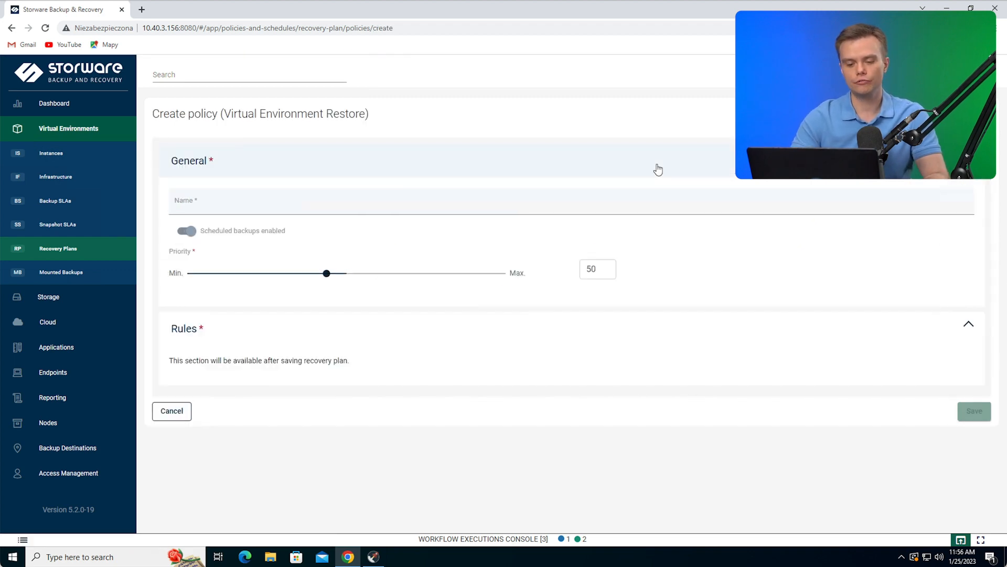
pyautogui.click(226, 207)
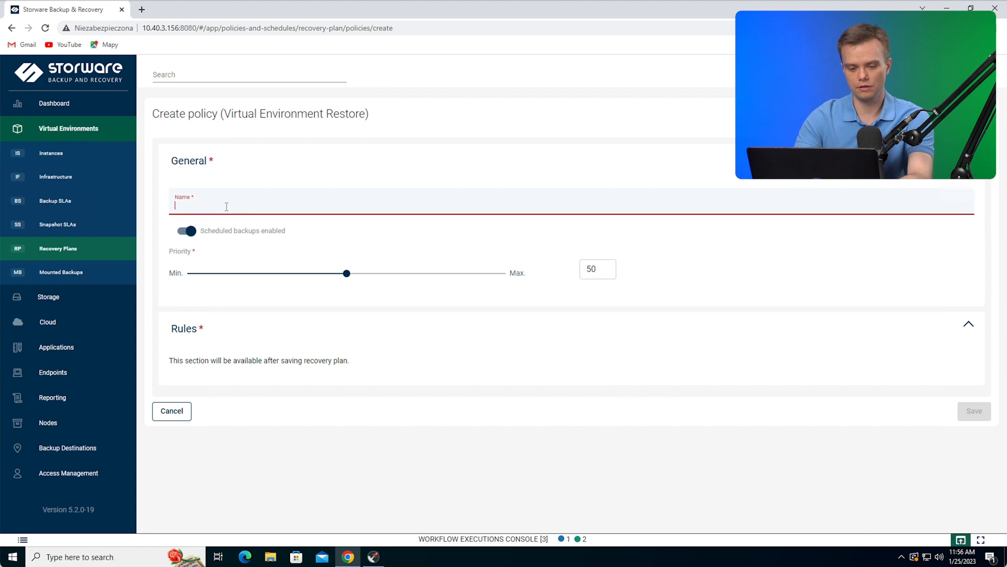
pyautogui.write('xcp-ng RP1')
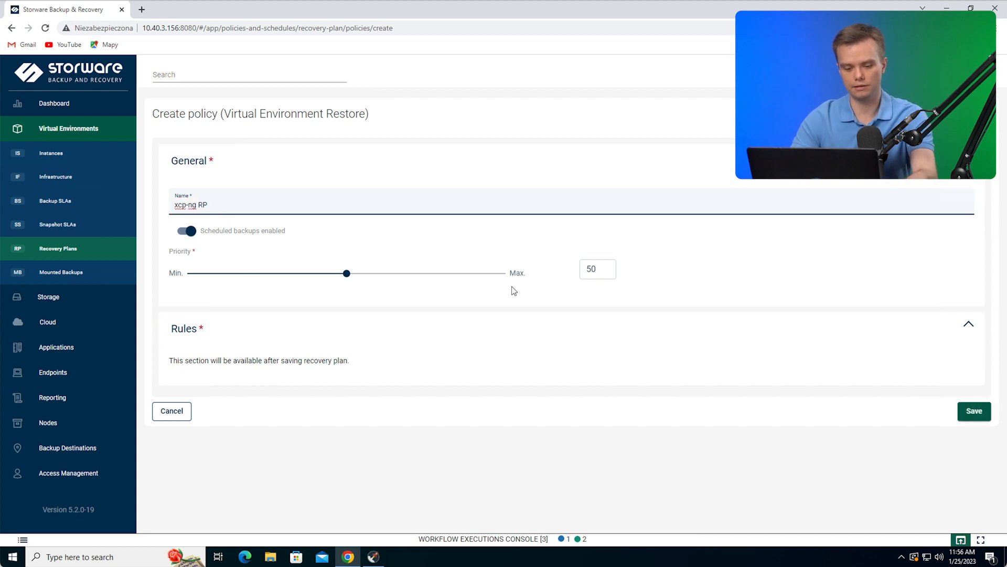
pyautogui.click(974, 411)
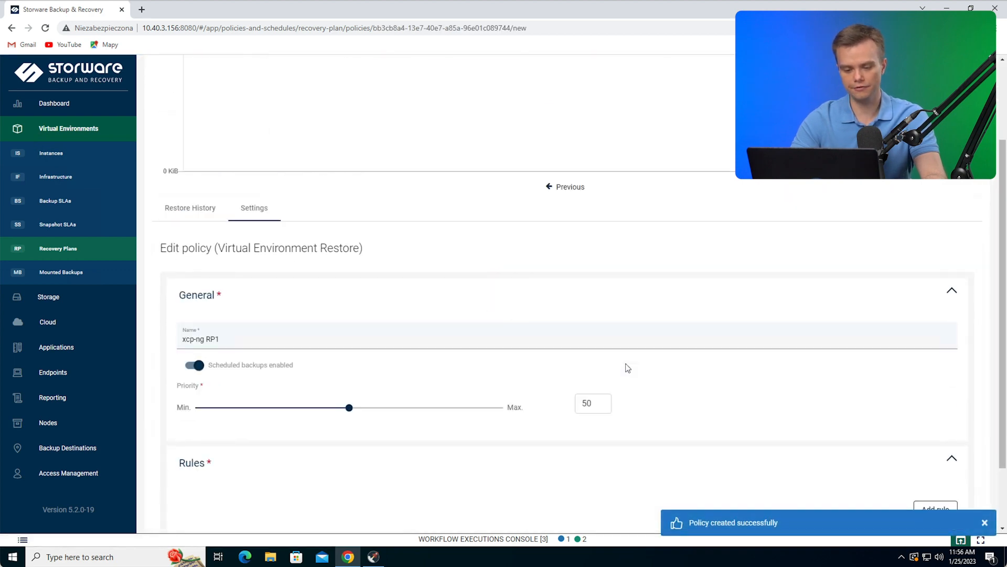
# Start a rule in the recovery plan, give it a name, select the Alpine-1-xcp virtual environment and view its schedules
pyautogui.scroll(-2, 626, 367)
pyautogui.click(927, 431)
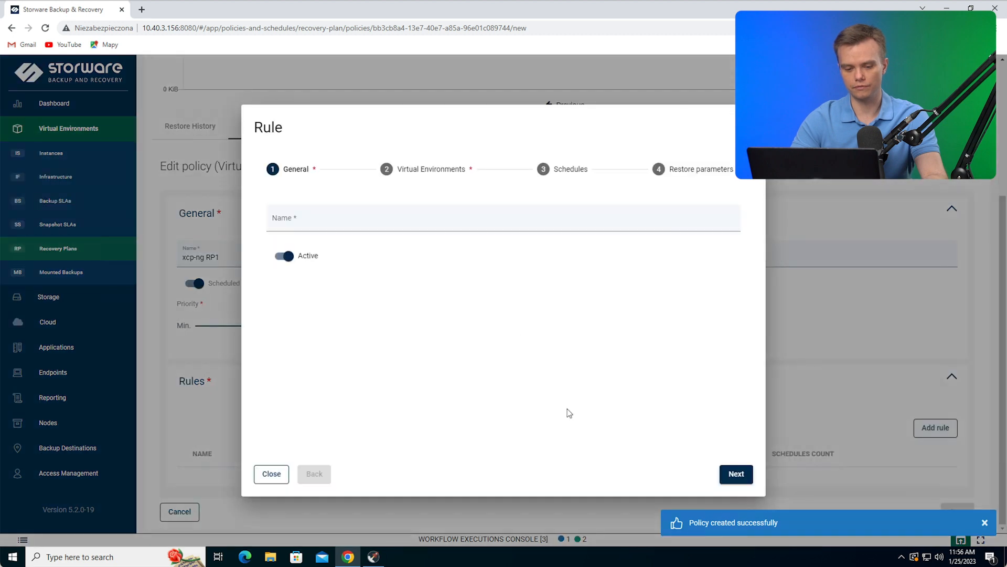
pyautogui.click(293, 222)
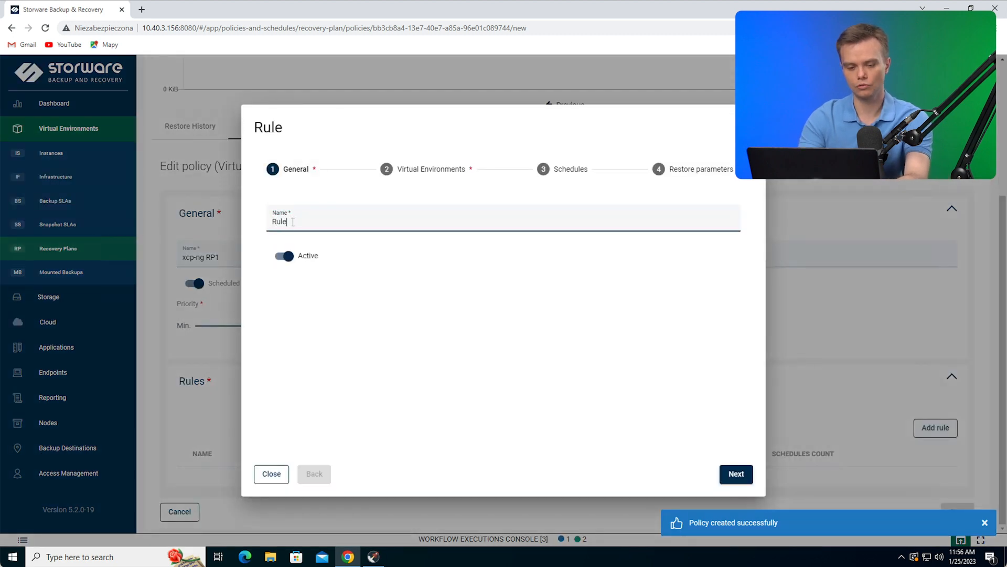
pyautogui.click(415, 168)
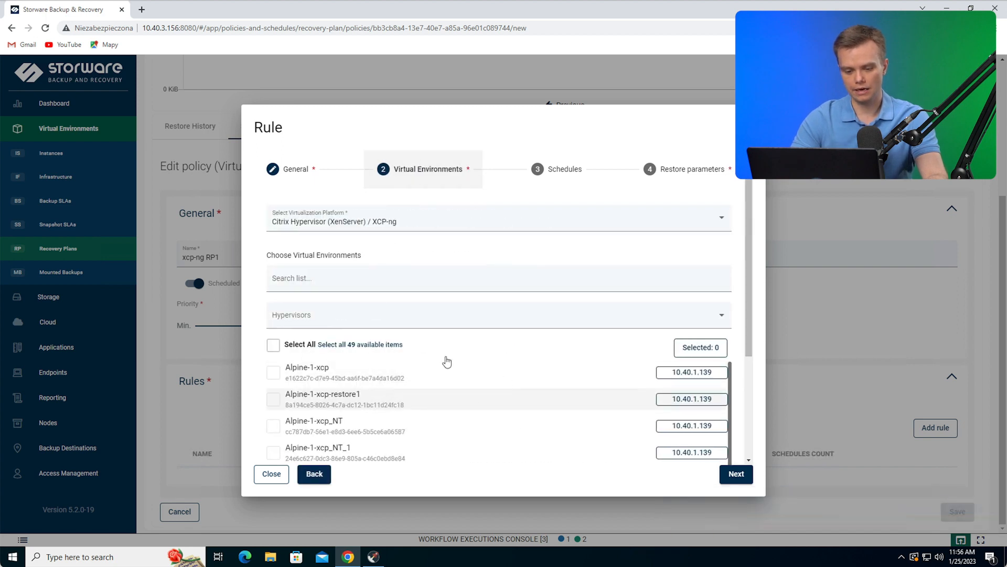
pyautogui.click(273, 373)
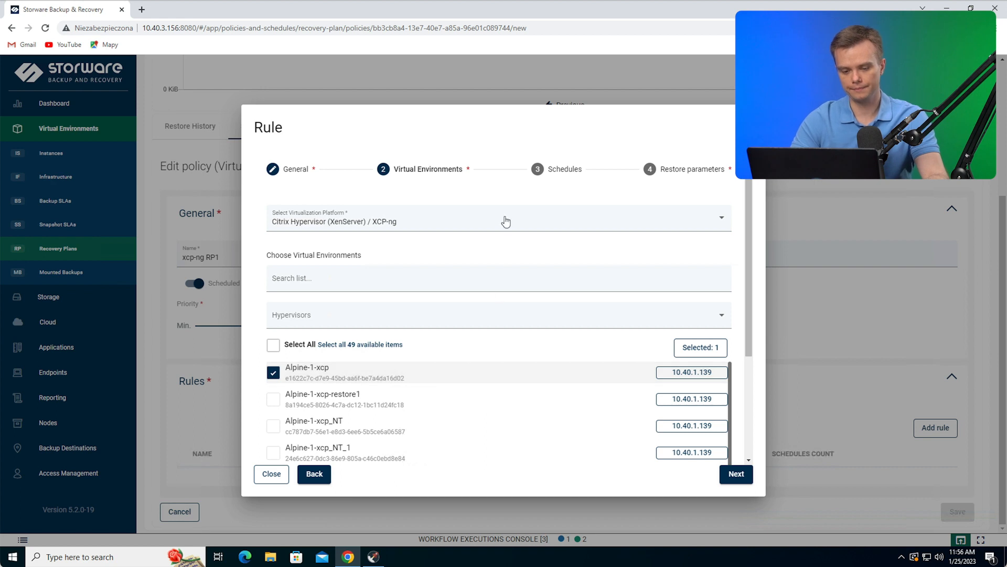
pyautogui.click(566, 173)
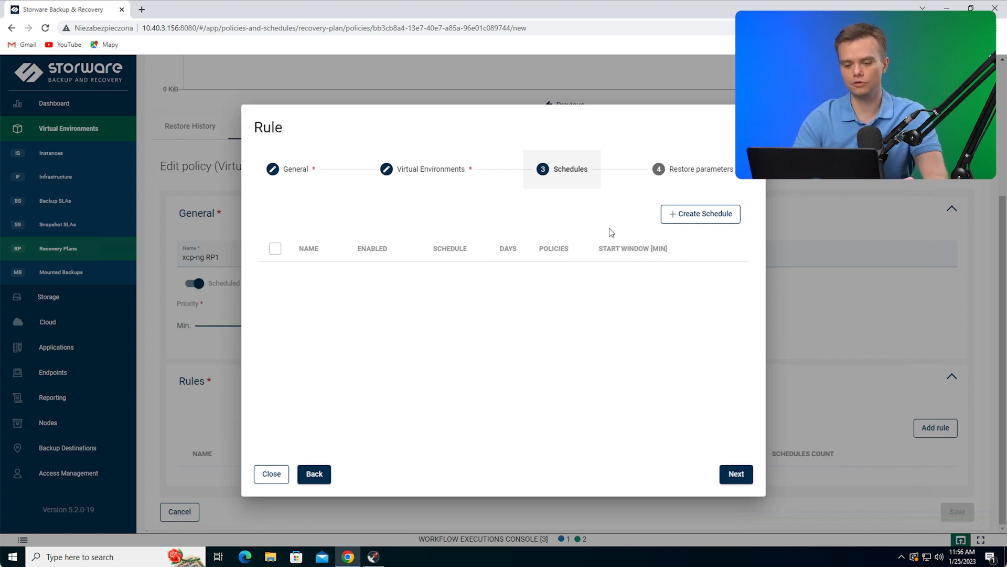
# In the rule's restore parameters, try Last (regardless of status) as the backup to restore
pyautogui.click(655, 181)
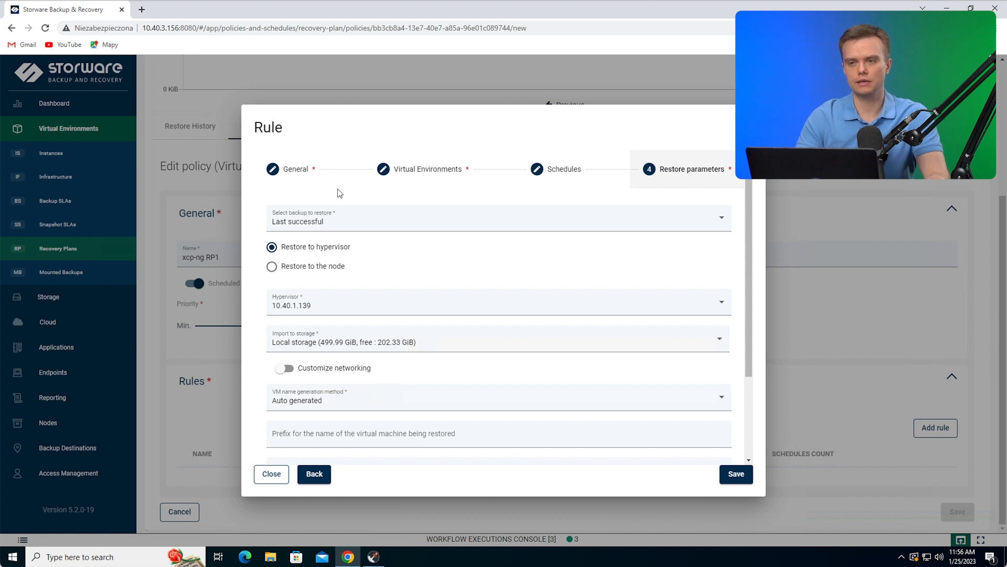
pyautogui.click(331, 224)
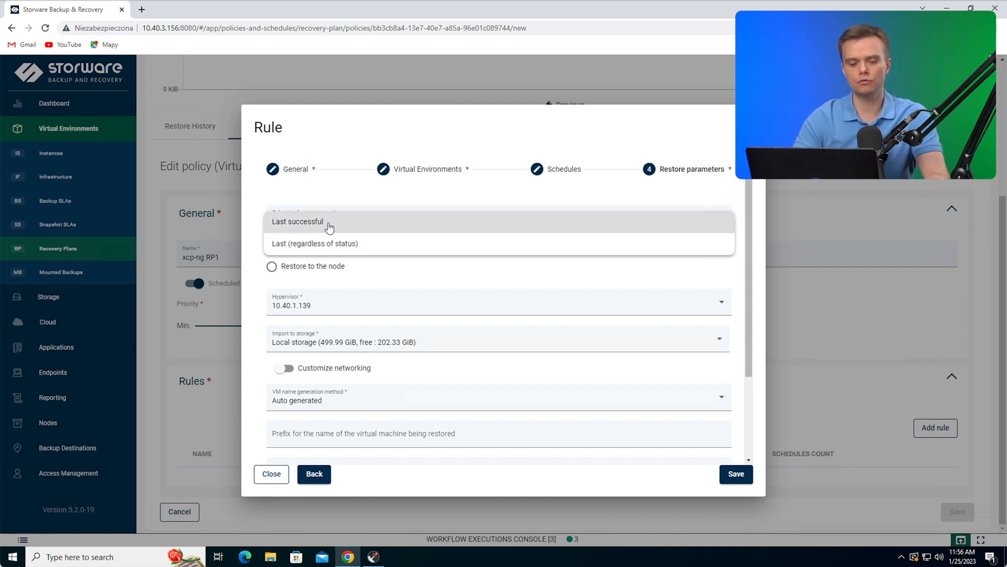
pyautogui.click(342, 247)
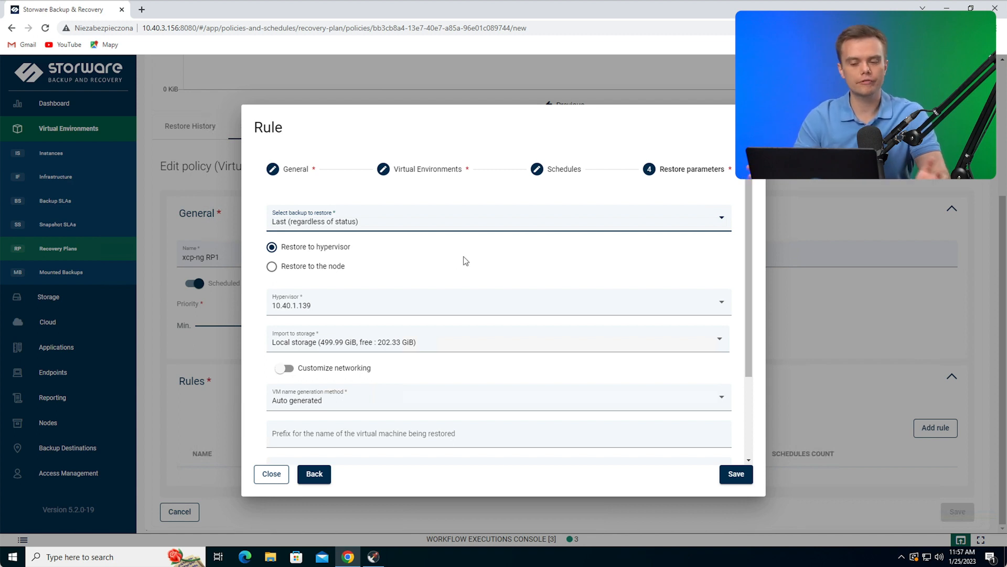
pyautogui.click(414, 222)
pyautogui.click(353, 204)
# Try rp1- as the name prefix for the virtual machine being restored, and clear it again
pyautogui.moveTo(747, 275); pyautogui.dragTo(747, 350)
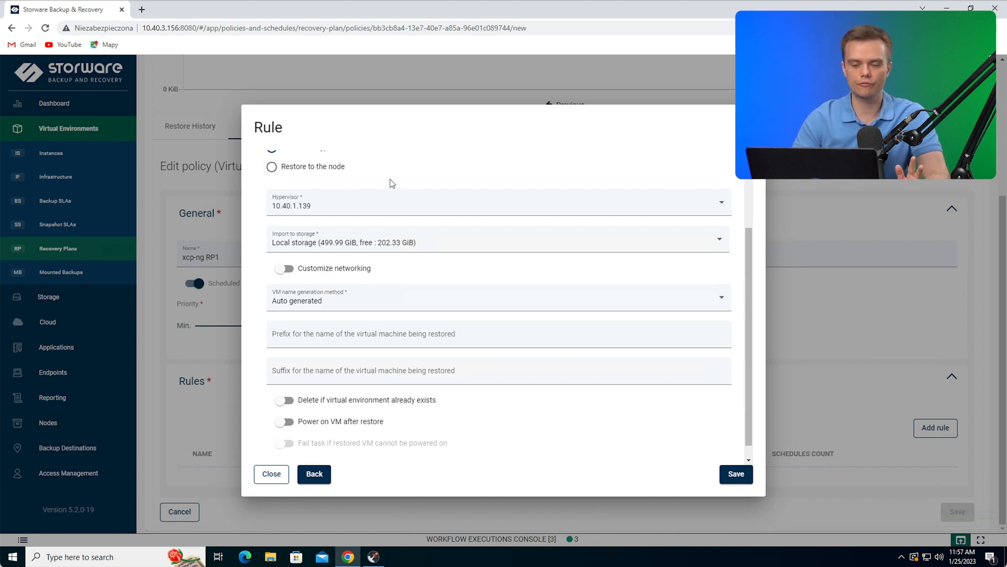
pyautogui.click(352, 342)
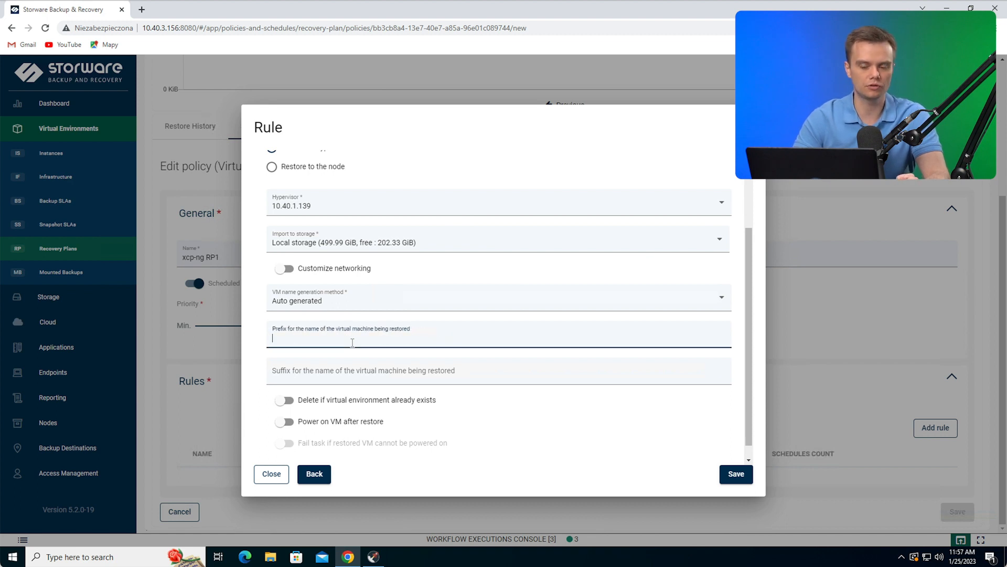
pyautogui.write('rp1-')
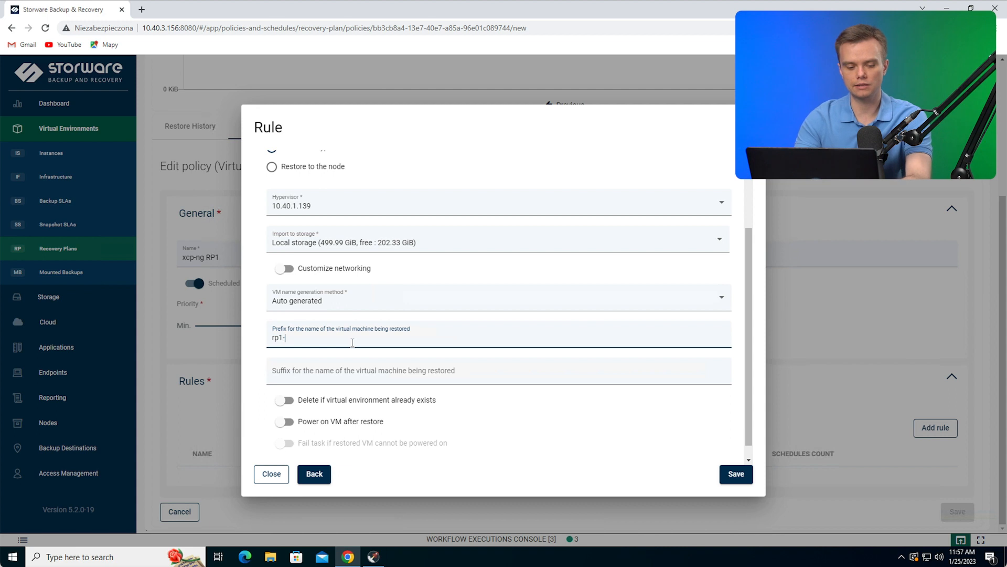
pyautogui.press('BackSpace')
pyautogui.press('BackSpace')
pyautogui.press('BackSpace')
pyautogui.press('BackSpace')
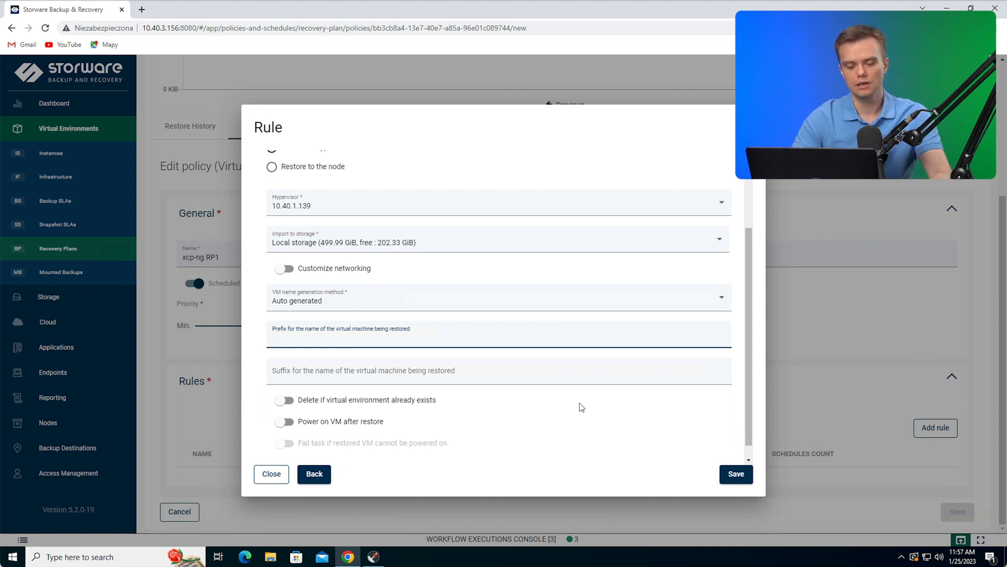
# Turn the rule's option to delete an already existing virtual environment on and off again
pyautogui.moveTo(750, 396); pyautogui.dragTo(750, 408)
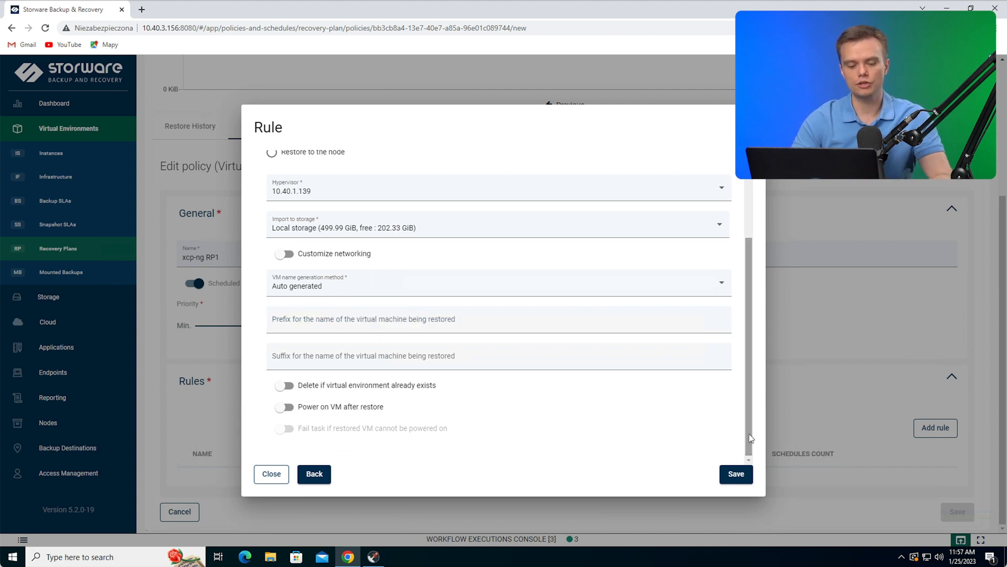
pyautogui.click(289, 387)
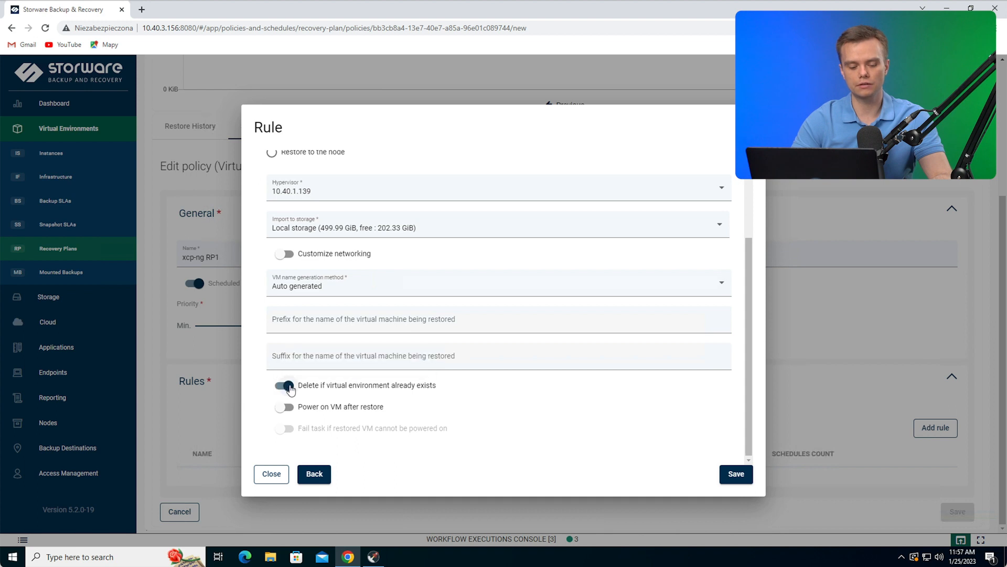
pyautogui.click(288, 386)
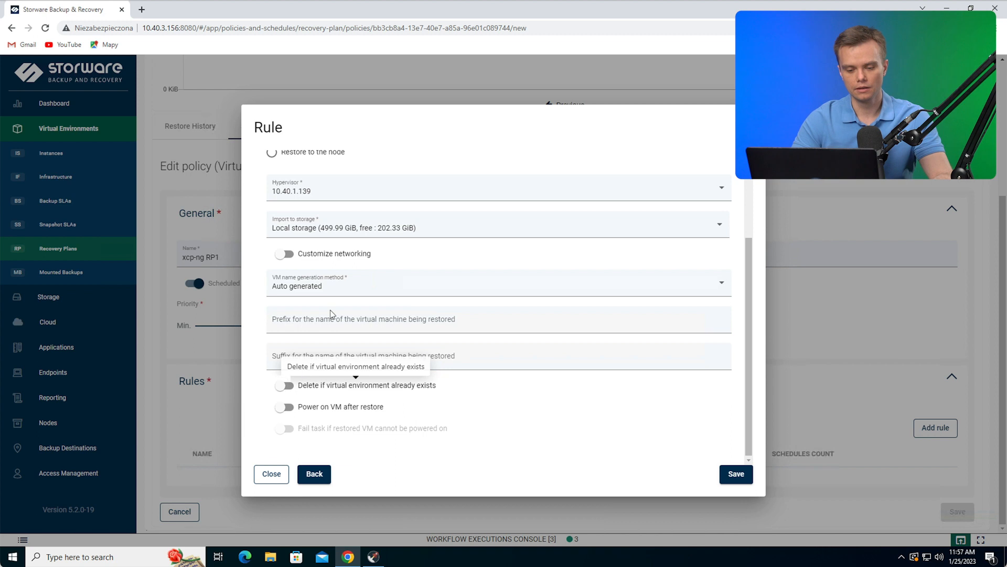
# Look through the available VM name generation methods and close the rule without saving it
pyautogui.click(316, 294)
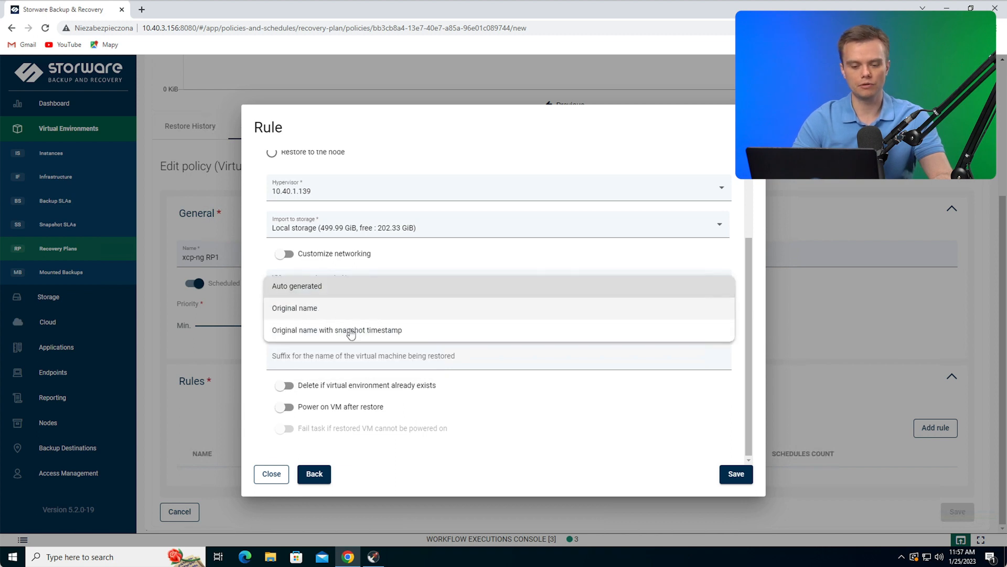
pyautogui.click(249, 276)
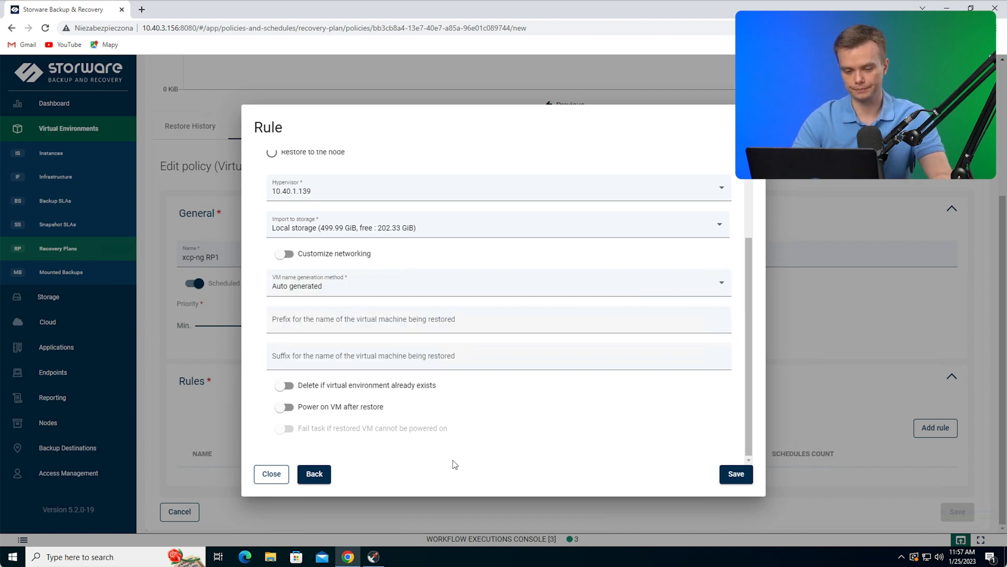
pyautogui.click(313, 474)
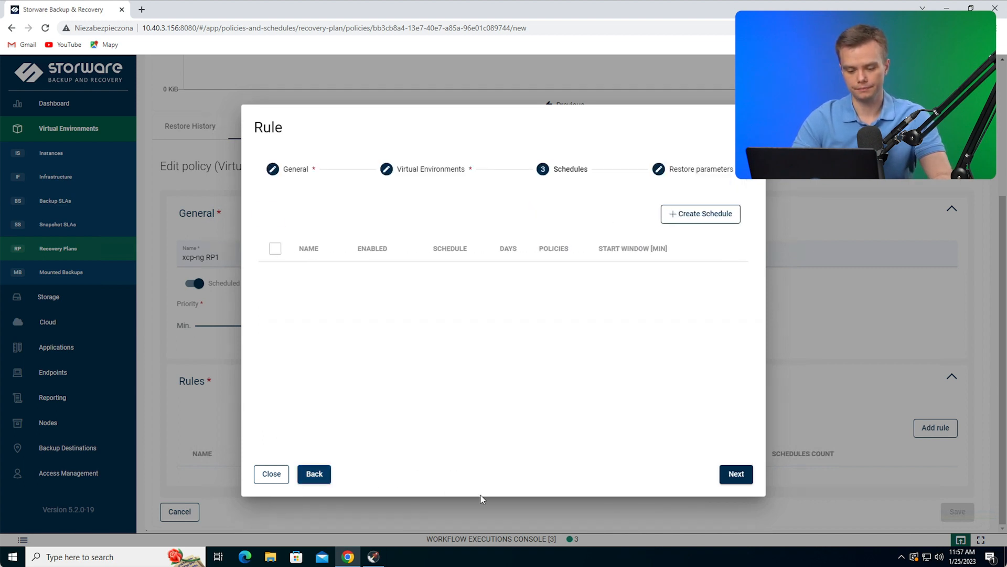
pyautogui.click(280, 481)
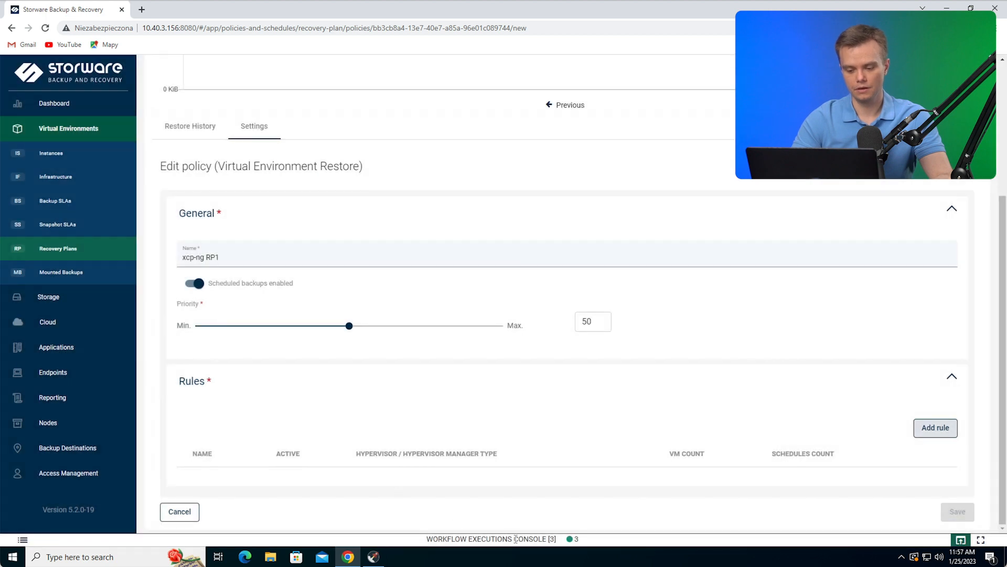
# Check the restore task in the workflow console and view the general properties of Alpine-1-xcp-restore2 in XCP-ng Center
pyautogui.click(516, 539)
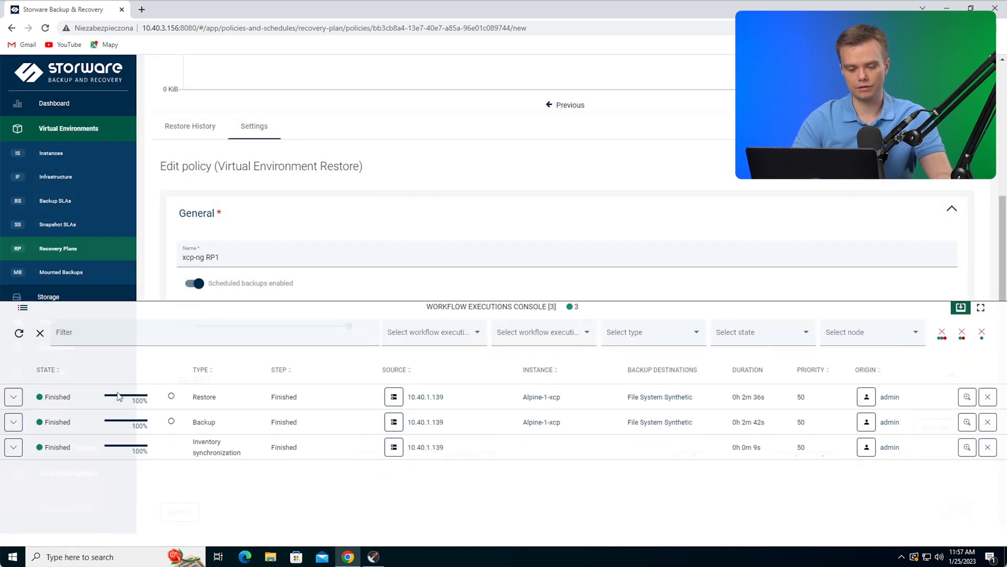
pyautogui.click(389, 310)
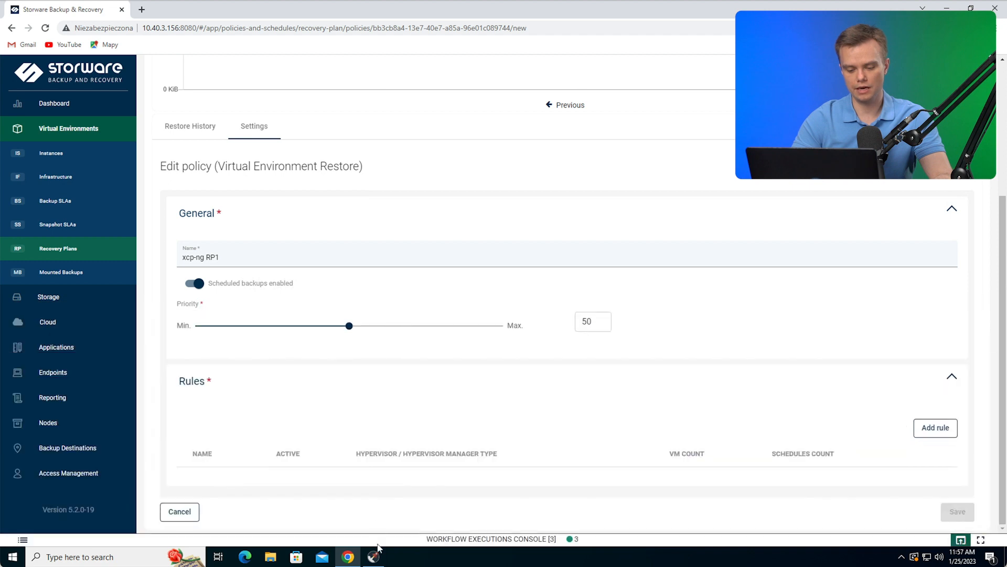
pyautogui.click(374, 555)
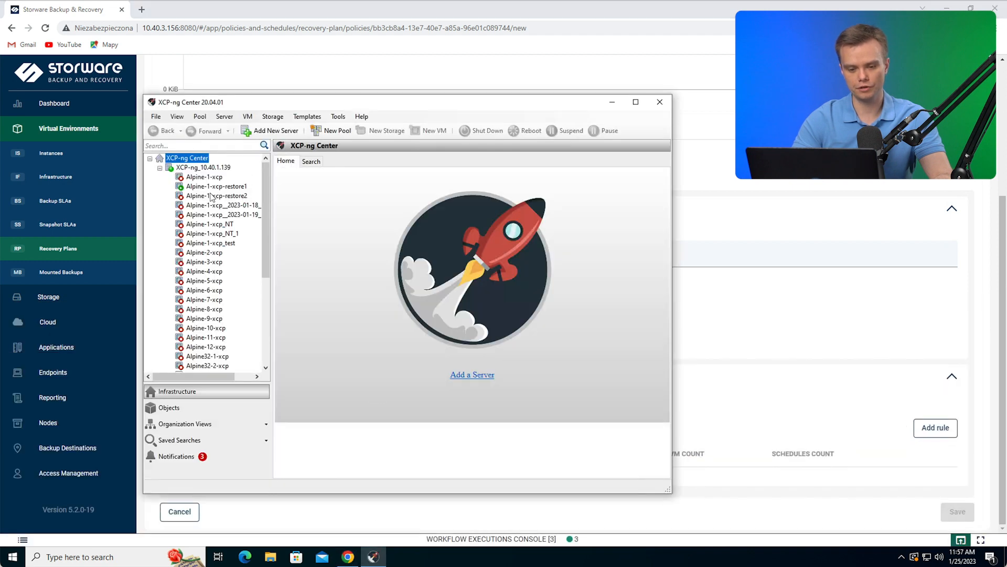
pyautogui.click(211, 196)
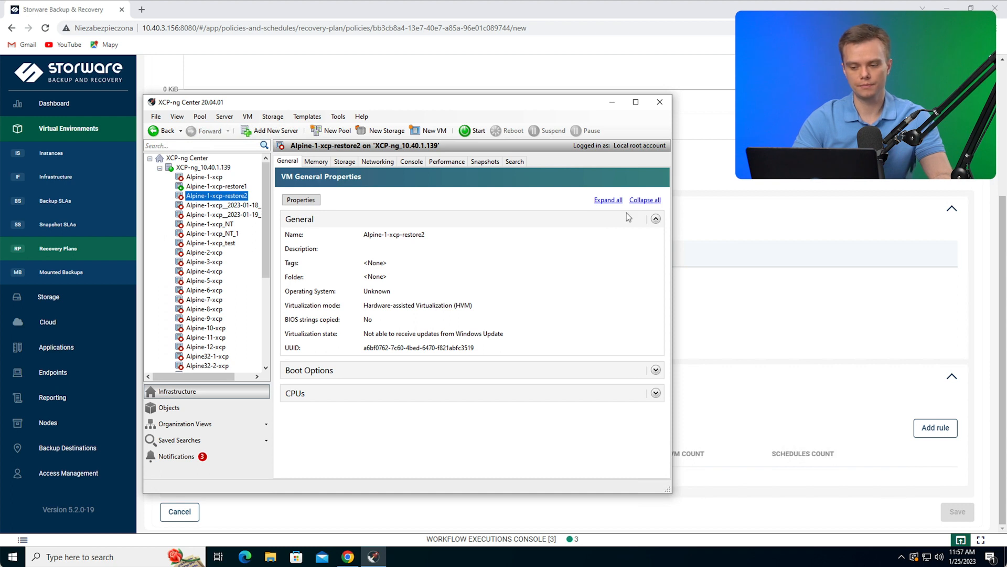
pyautogui.click(612, 102)
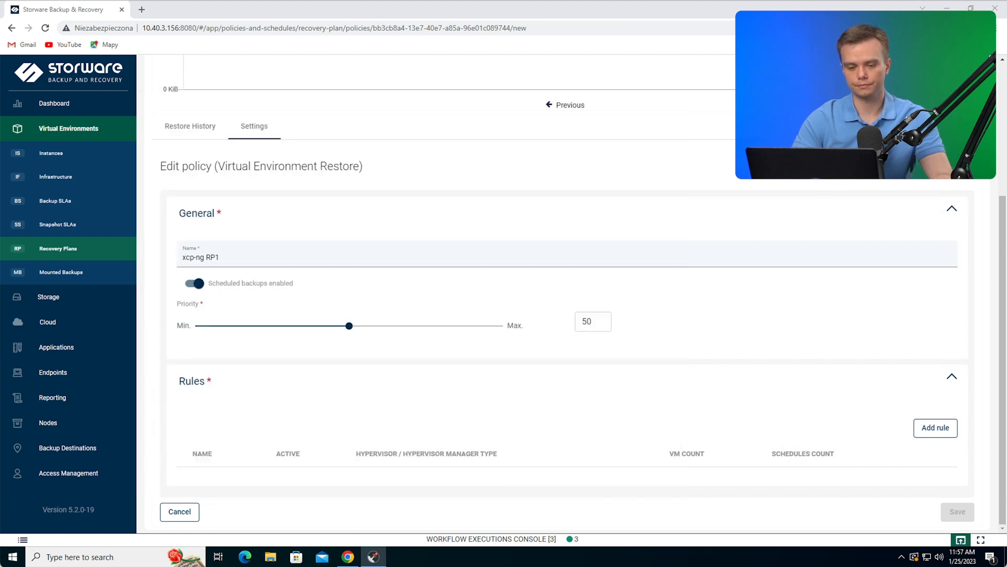
# Return to the list of virtual environment instances
pyautogui.click(58, 157)
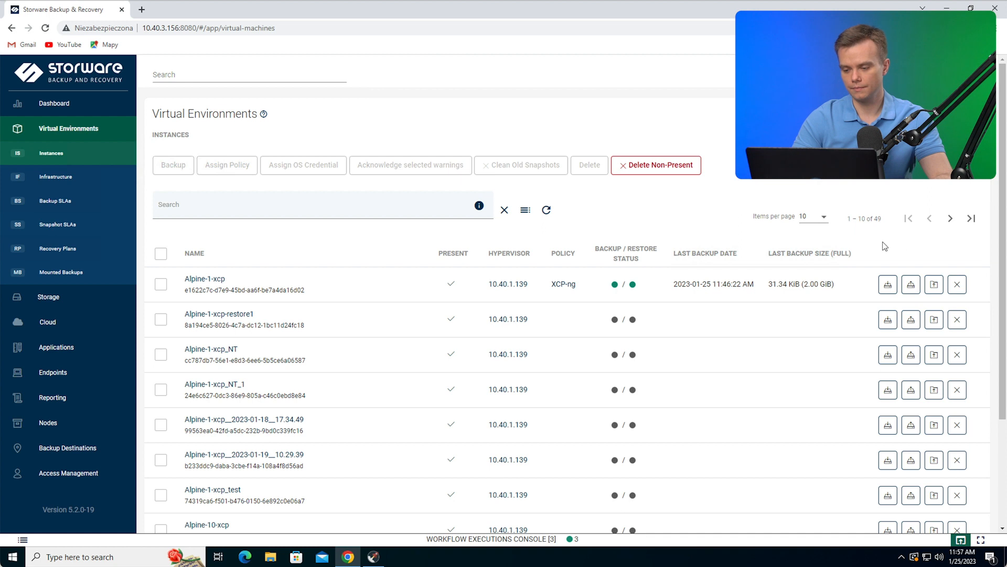
pyautogui.click(934, 290)
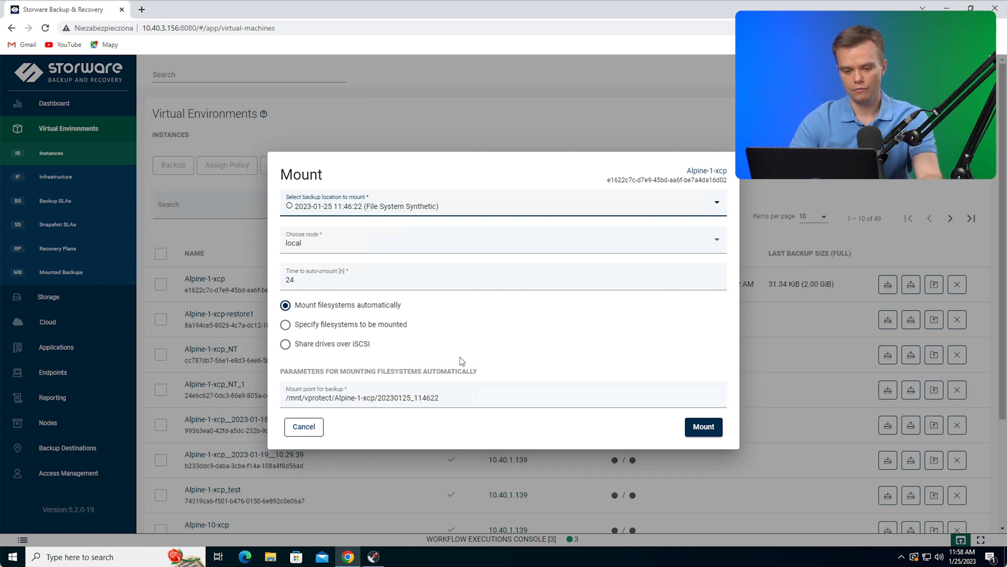
pyautogui.click(698, 427)
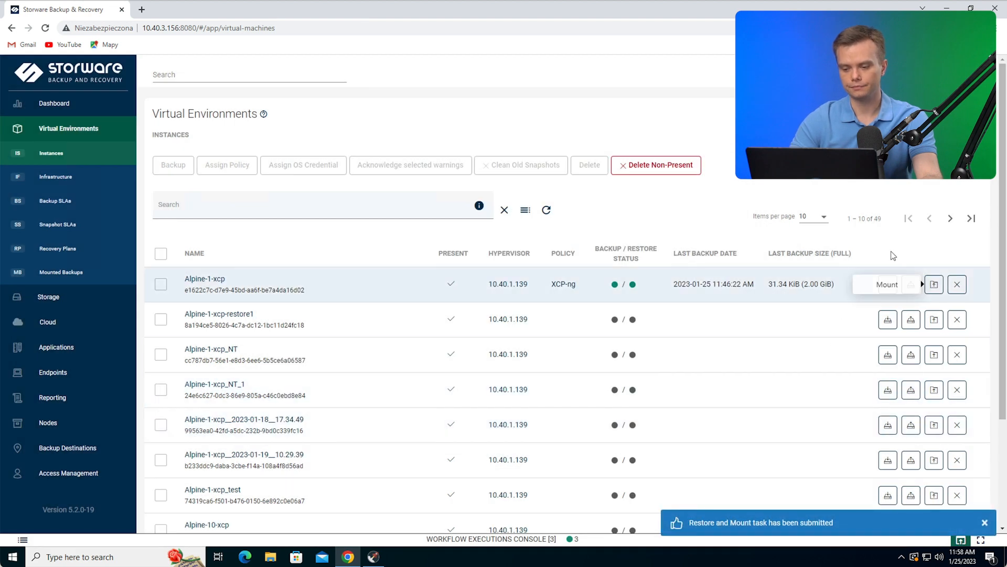
# Examine the alternative mount options for Alpine-1-xcp, including sharing drives over iSCSI with an allowed client, and cancel without mounting
pyautogui.click(933, 284)
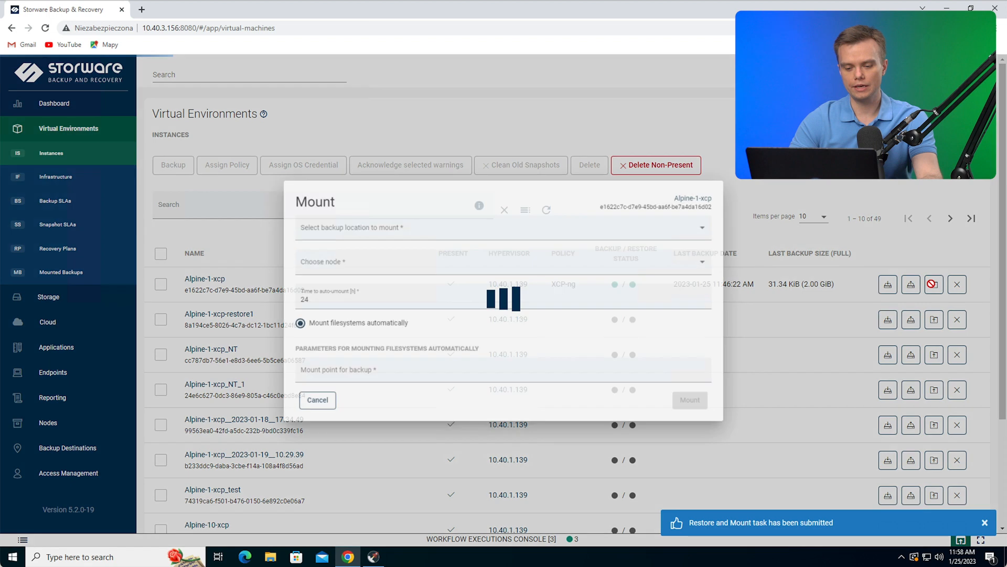
pyautogui.click(307, 325)
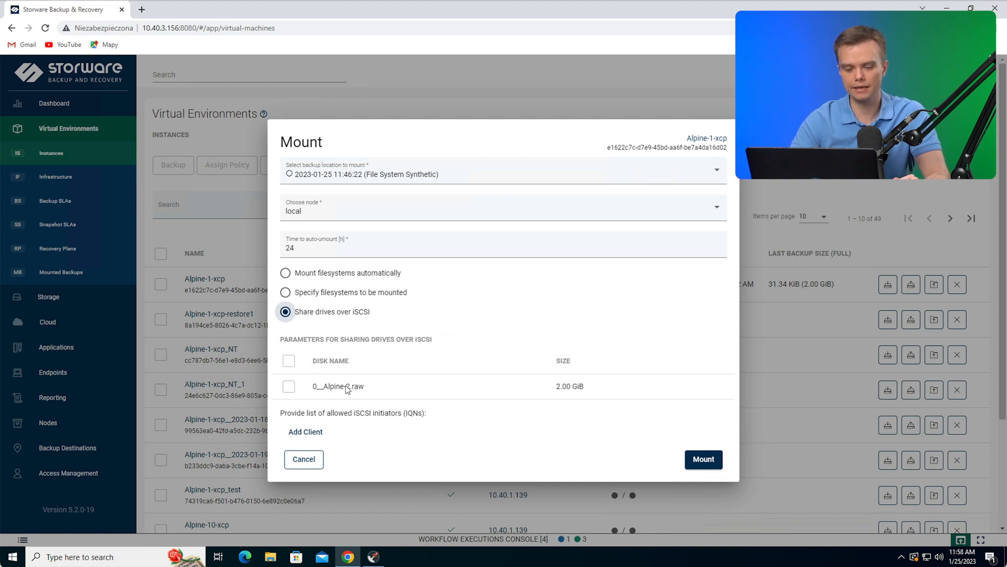
pyautogui.click(307, 431)
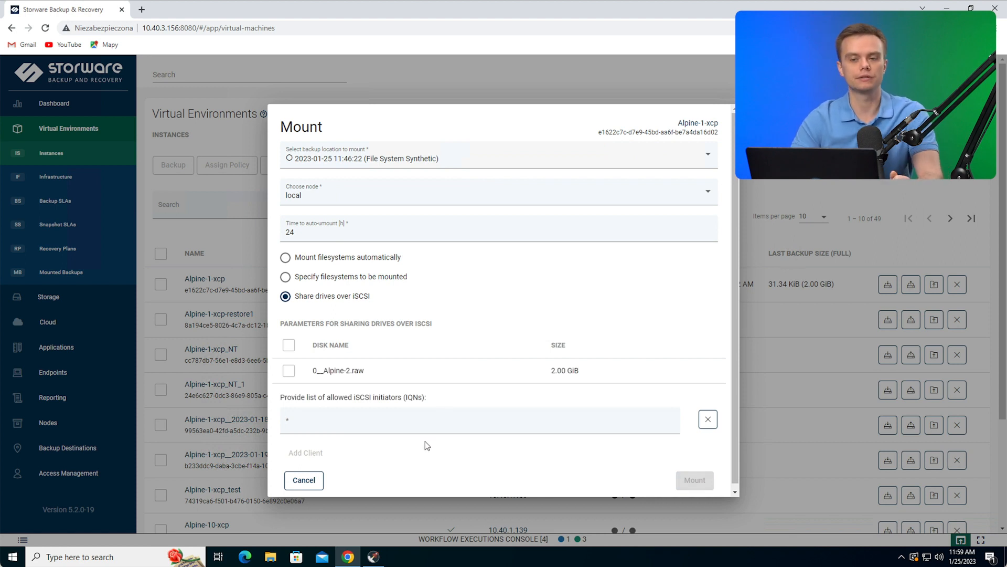
pyautogui.click(309, 485)
# Check the subtasks of the Alpine-1-xcp mount task in the workflow executions console
pyautogui.click(513, 541)
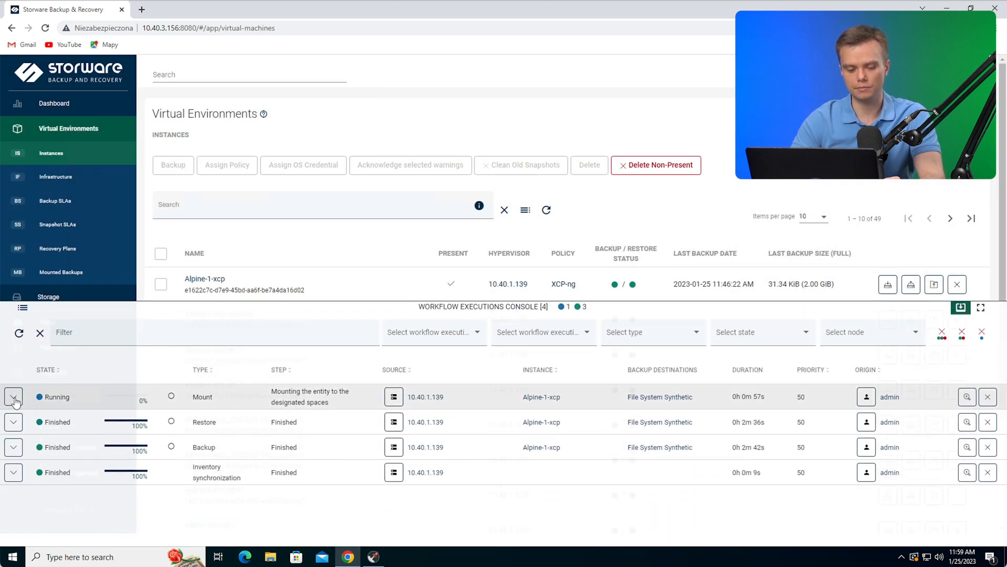
pyautogui.click(14, 397)
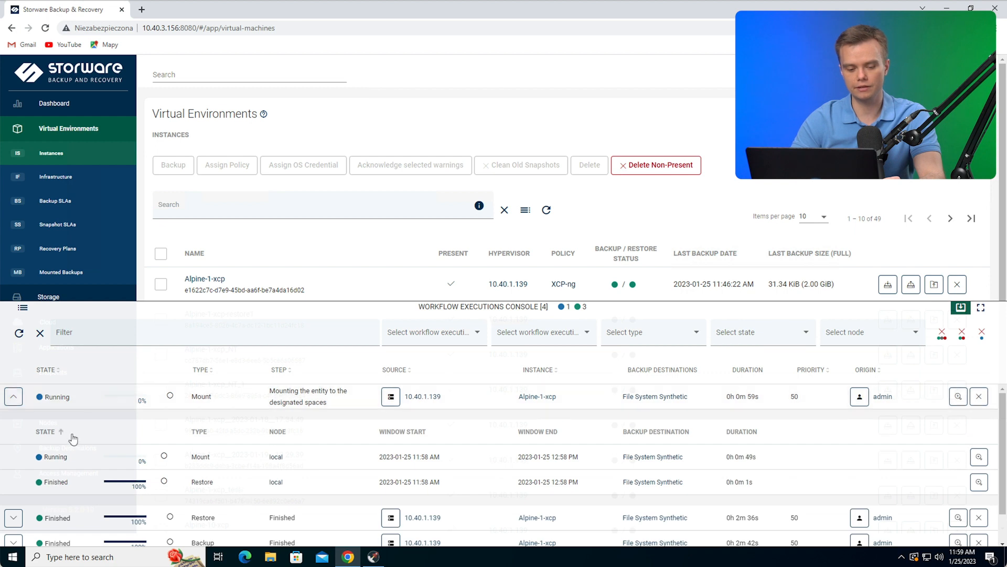
pyautogui.click(13, 399)
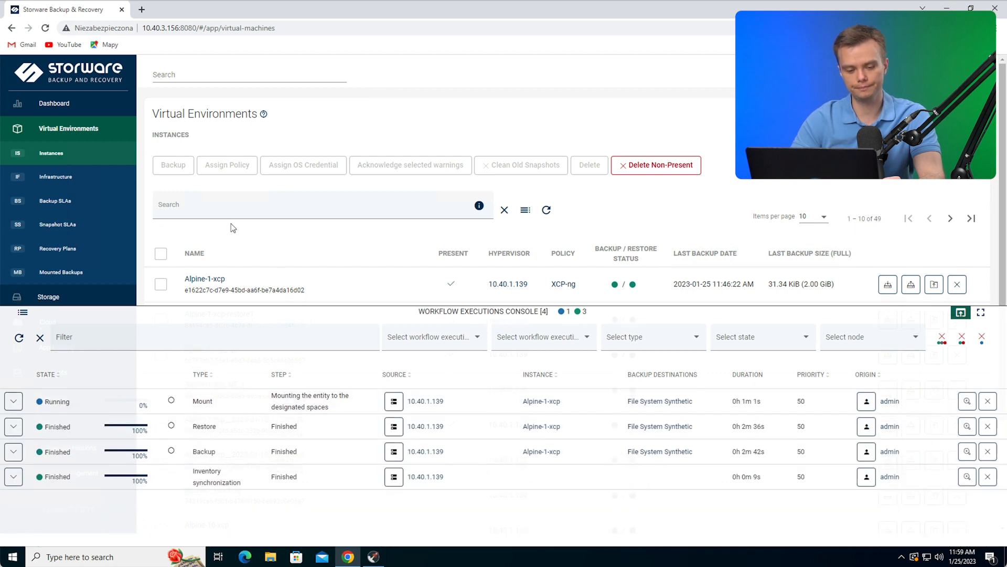
# Open the list of mounted backups, check the state of the 2023-01-25 Alpine-1-xcp mount and refresh the list
pyautogui.click(61, 272)
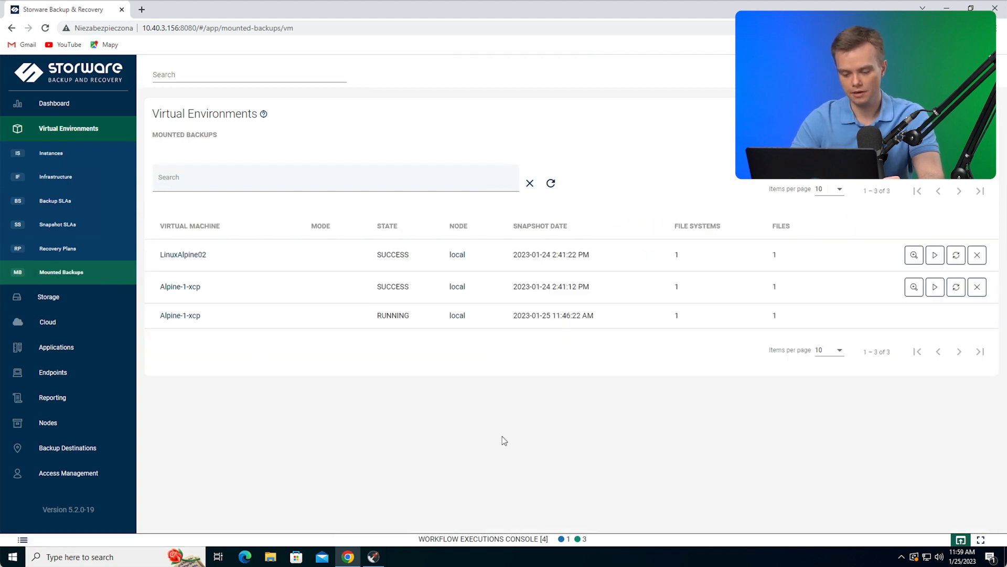
pyautogui.doubleClick(396, 314)
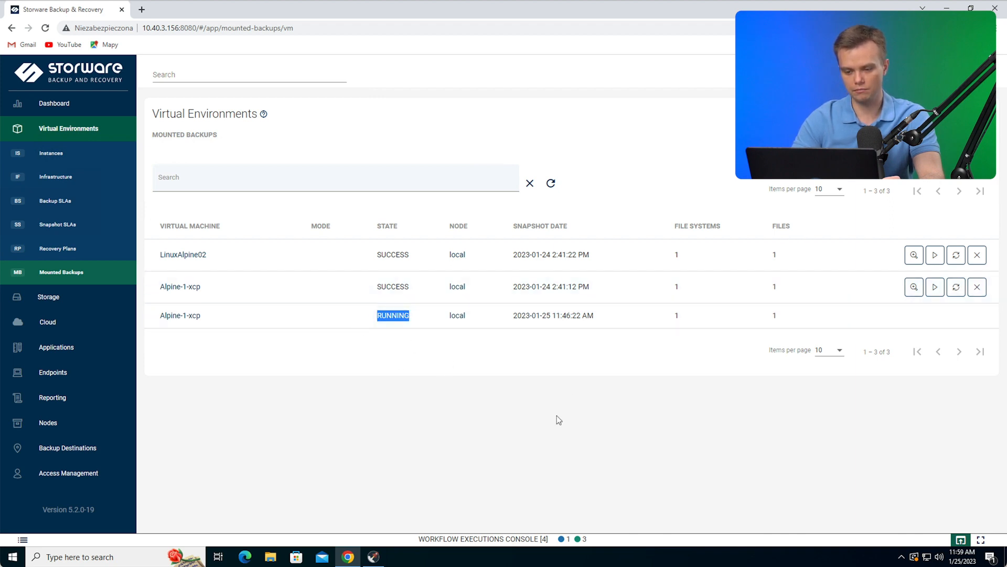
pyautogui.click(551, 184)
pyautogui.click(486, 353)
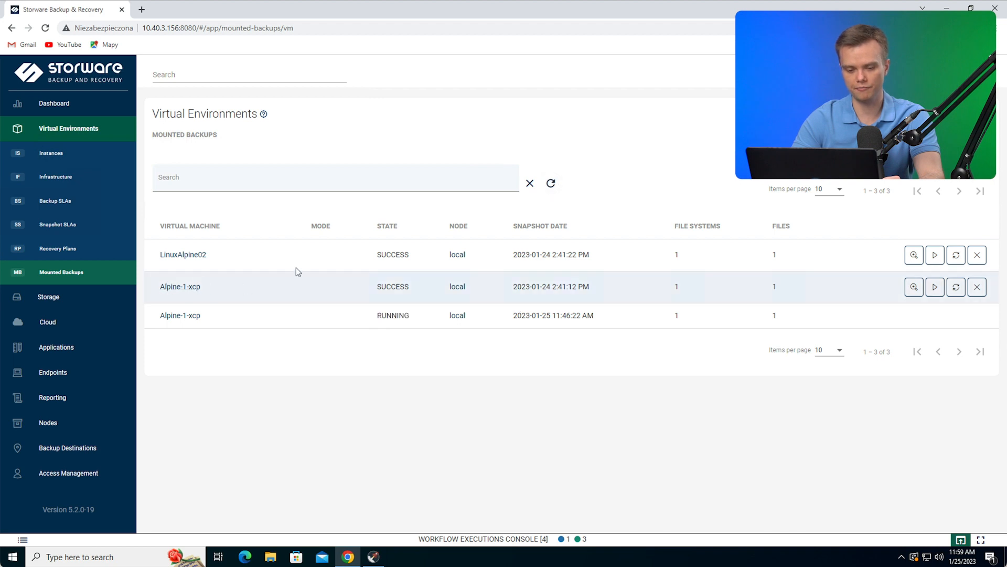
# Open the details of the Alpine-1-xcp backup mounted from the 2023-01-24 2:41:12 PM snapshot and check its mount mode
pyautogui.tripleClick(586, 290)
pyautogui.click(711, 287)
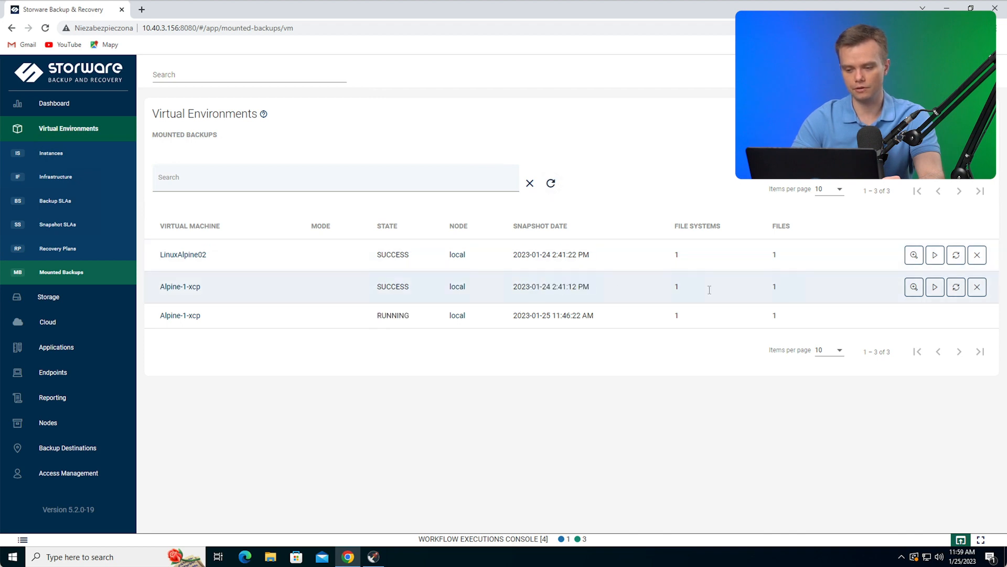
pyautogui.click(914, 287)
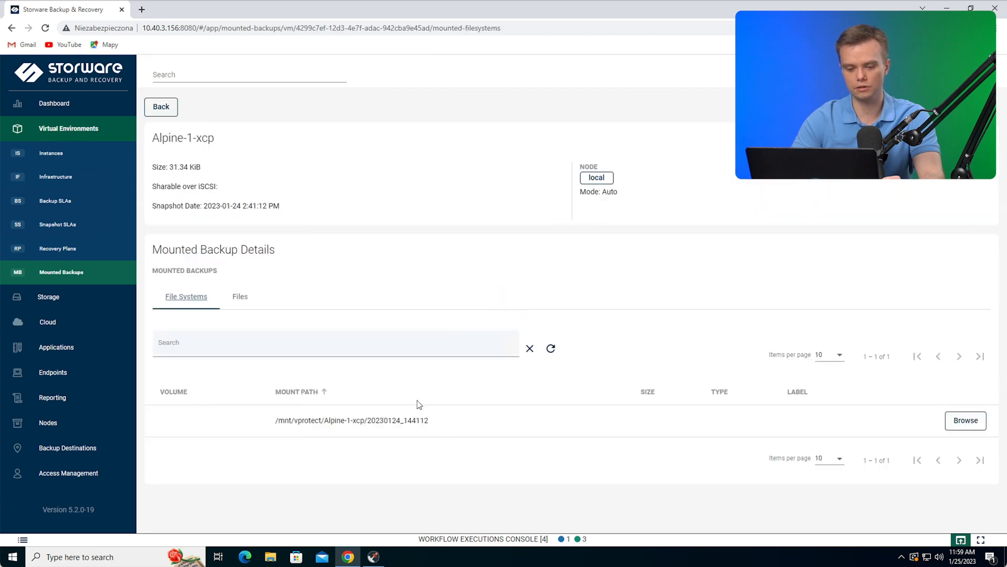
pyautogui.moveTo(631, 191); pyautogui.dragTo(602, 189)
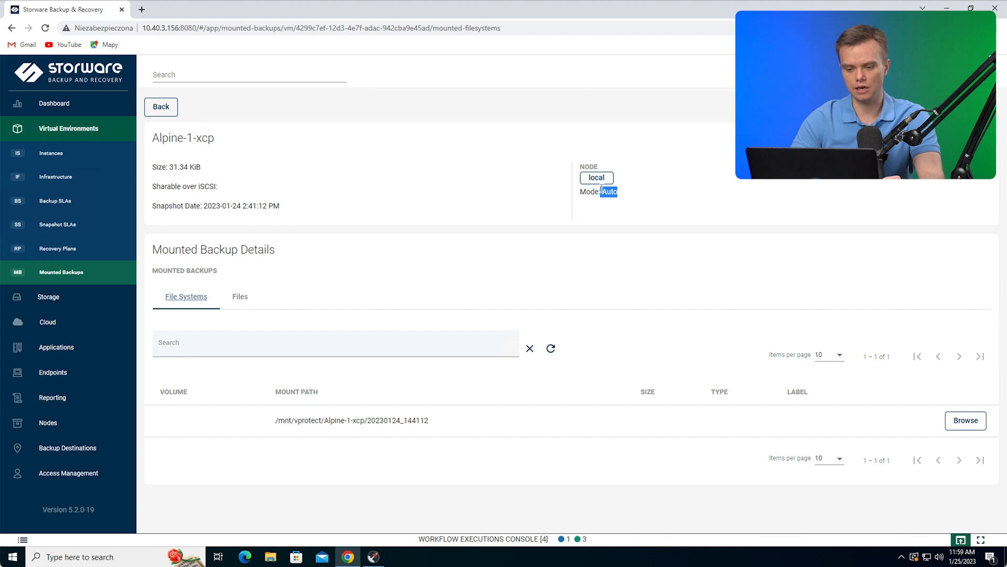
# Browse the mounted file system to the boot directory and download the extlinux.conf file
pyautogui.click(965, 420)
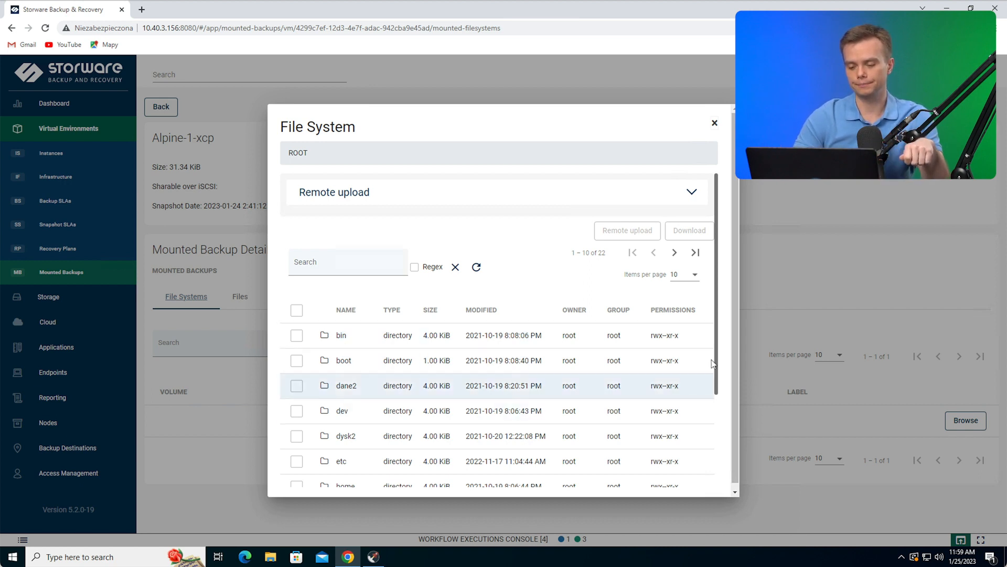
pyautogui.moveTo(717, 349); pyautogui.dragTo(716, 402)
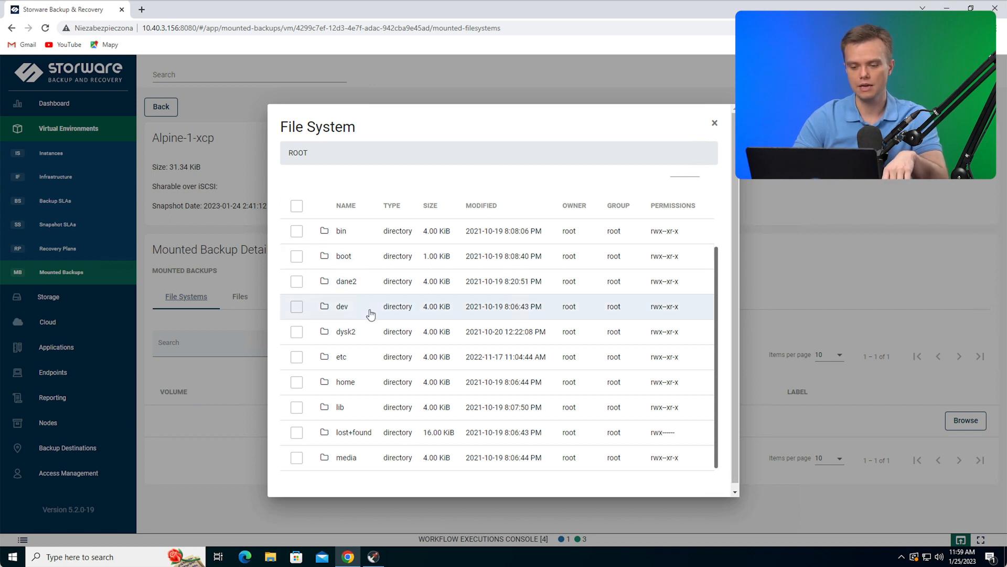
pyautogui.scroll(2, 362, 310)
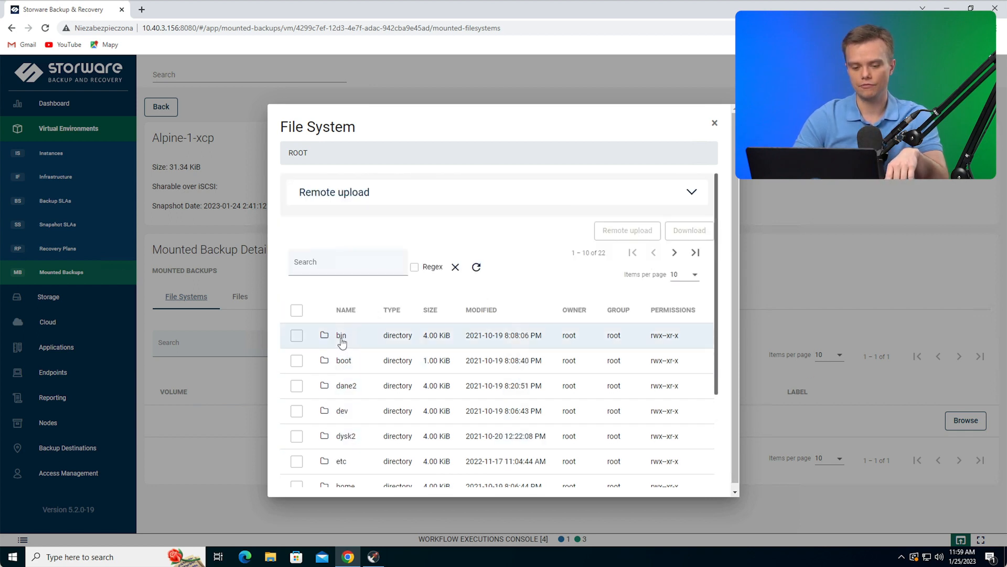
pyautogui.click(343, 360)
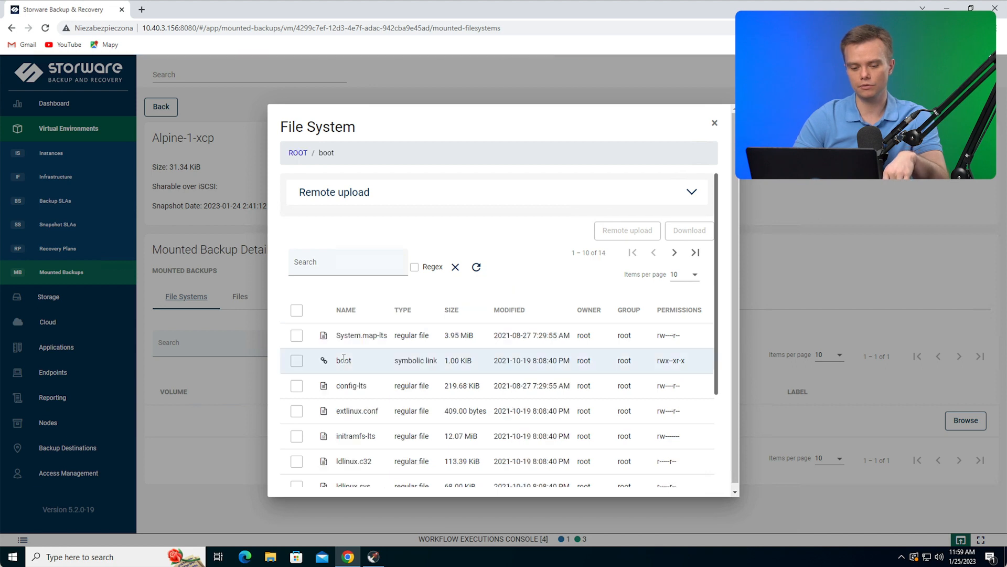
pyautogui.click(296, 411)
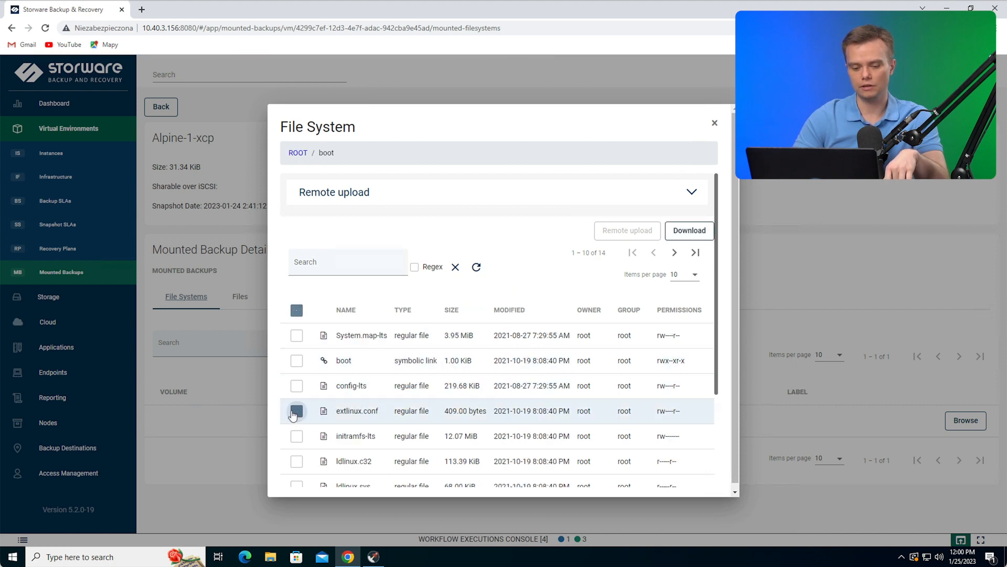
pyautogui.click(691, 231)
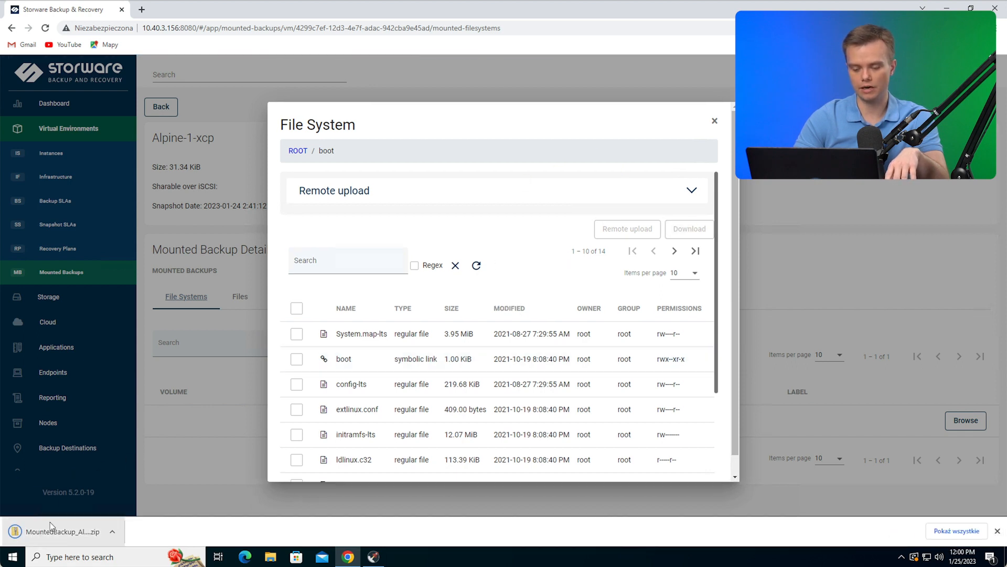
pyautogui.click(997, 532)
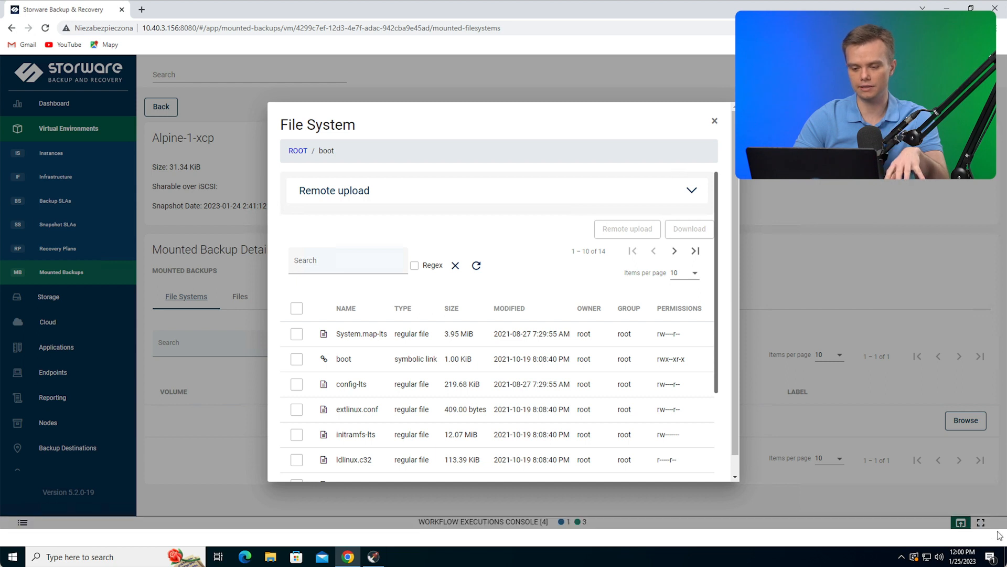
# Examine the remote upload settings and available command types, and close the file system browser
pyautogui.click(689, 194)
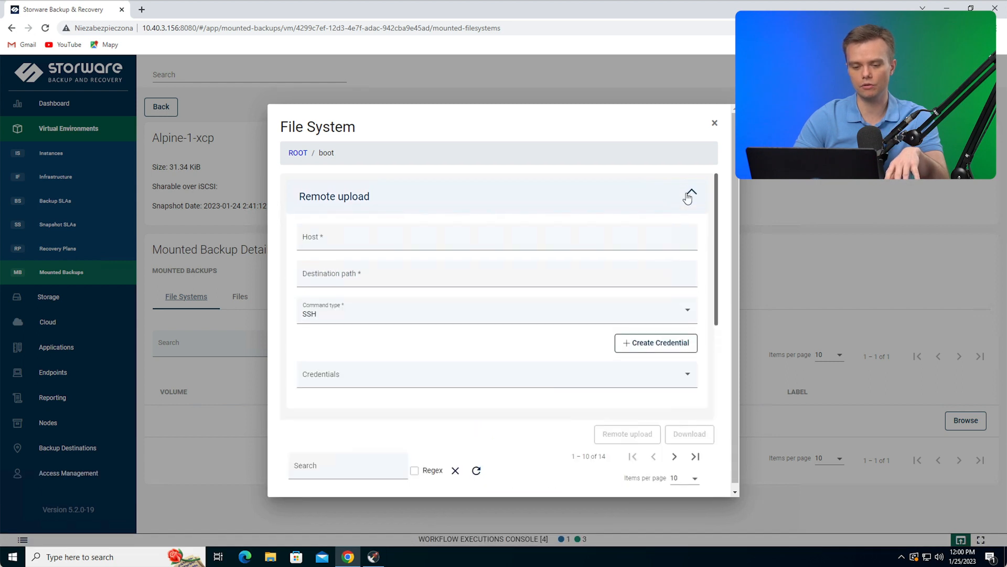
pyautogui.click(326, 311)
pyautogui.click(326, 313)
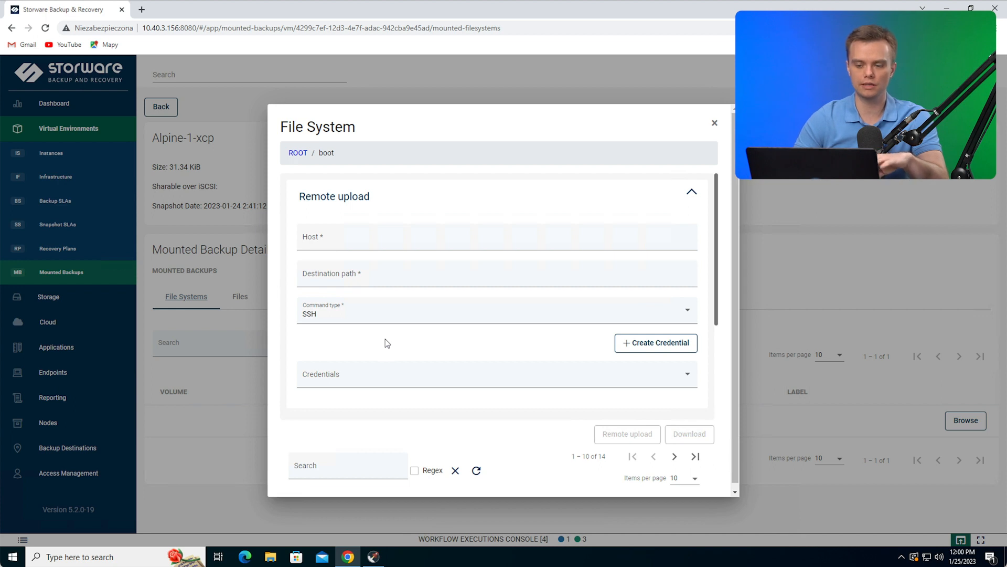
pyautogui.click(715, 124)
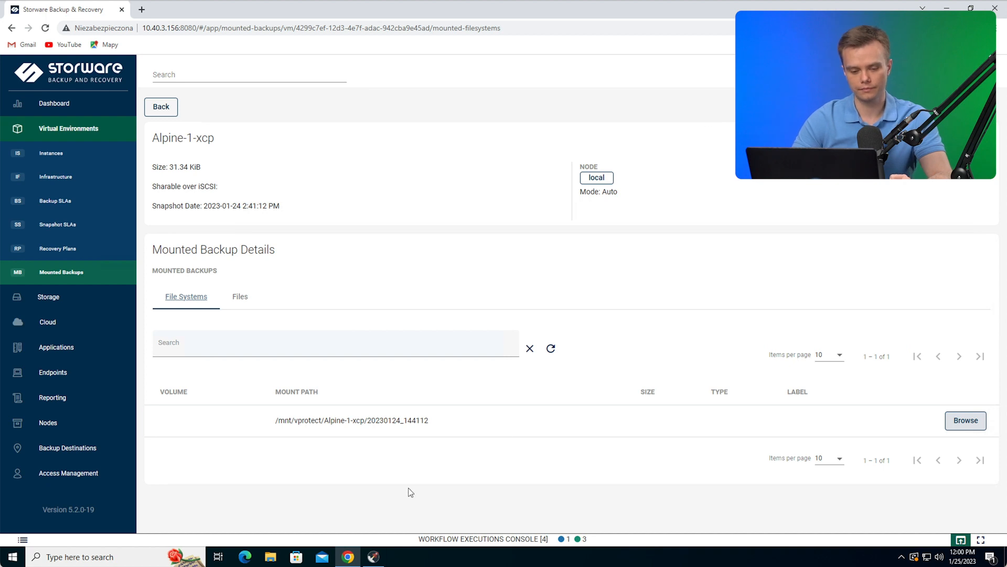
# View the list of node instances and return to the dashboard
pyautogui.click(48, 422)
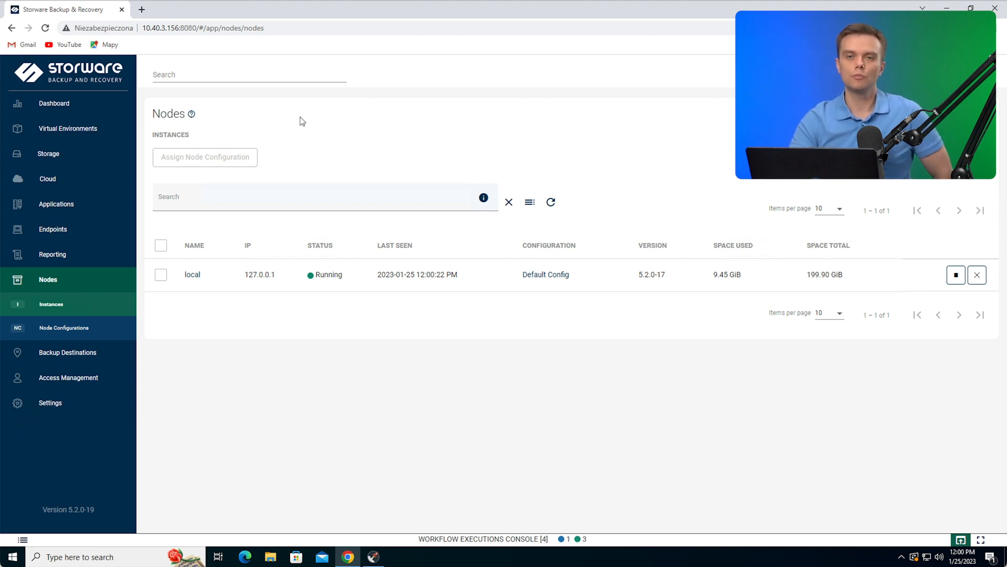
pyautogui.click(50, 102)
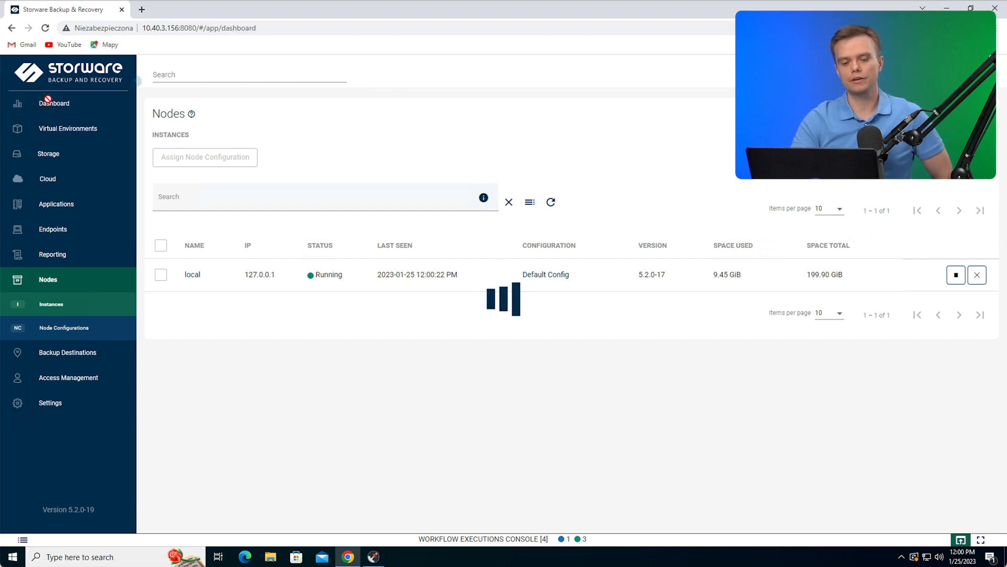